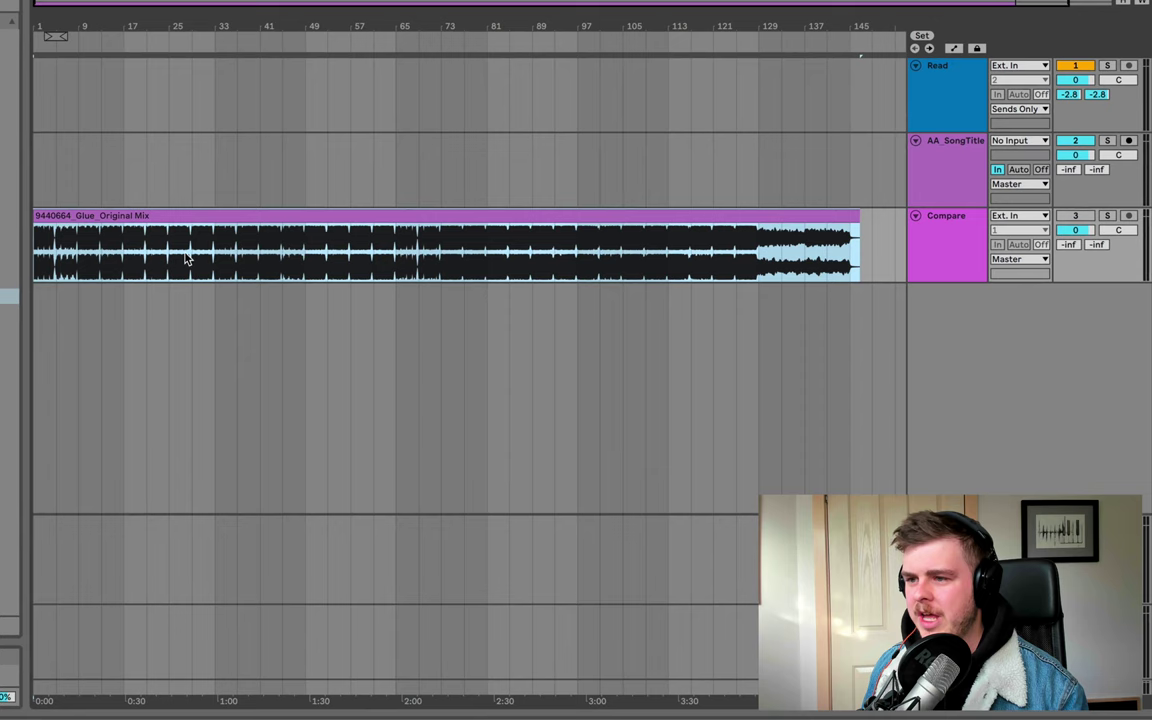
- Select the Compare track's Glue Original Mix reference clip and show Youlean Loudness Meter 2 on the Master
left_click(982, 200)
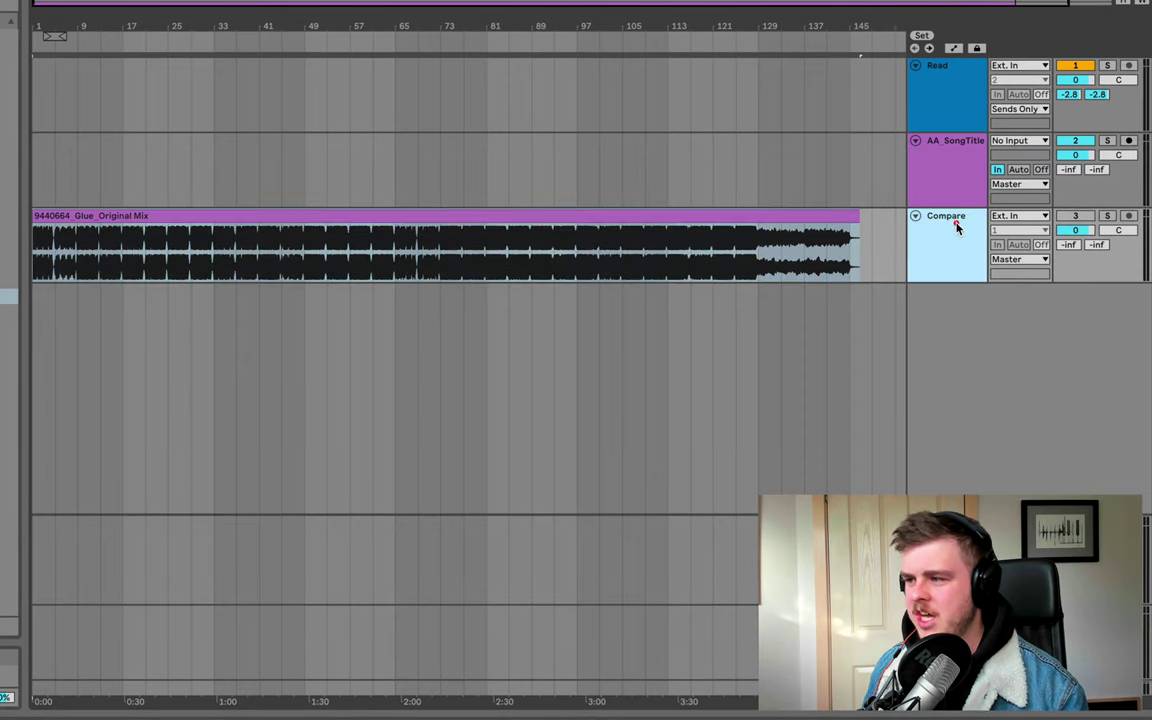
left_click(665, 213)
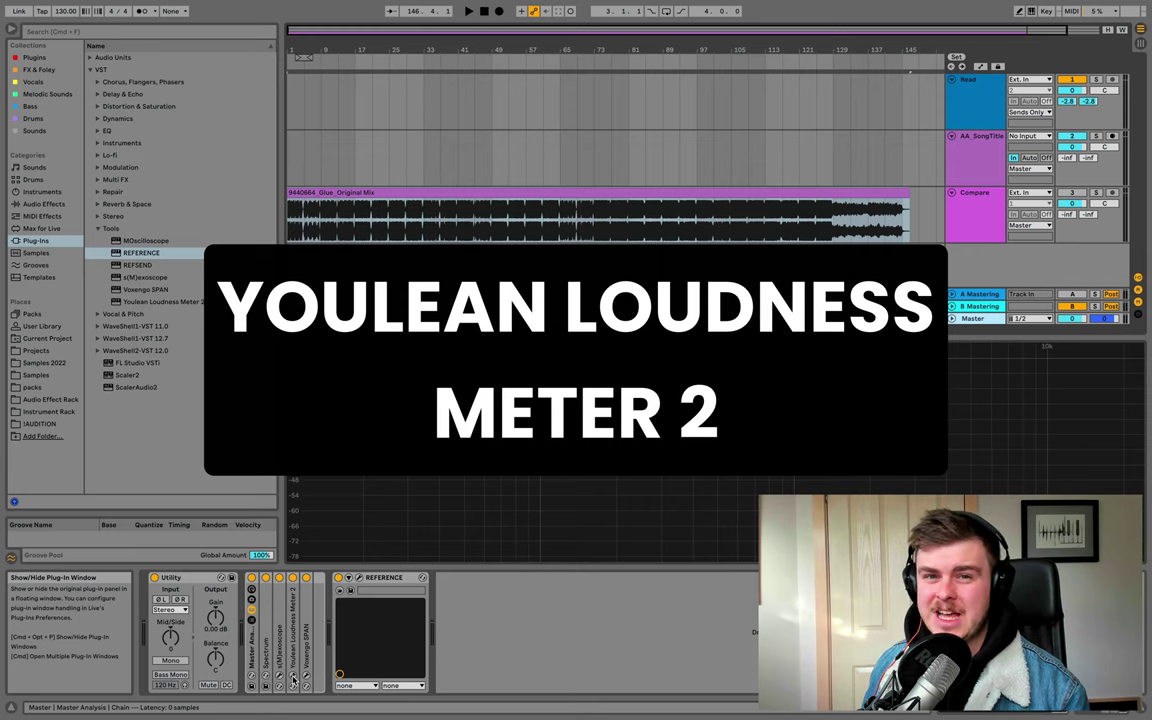
left_click(293, 678)
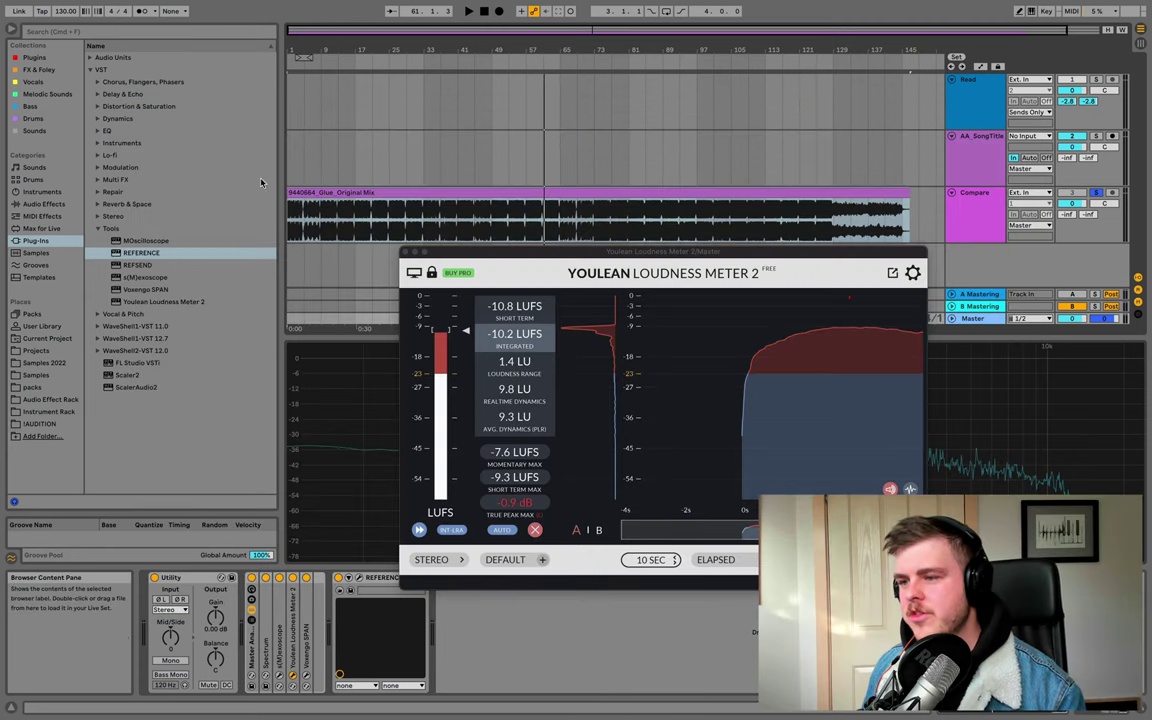
- Close Youlean, switch Reference 2 to play the Glue reference track, then close its window
left_click(406, 251)
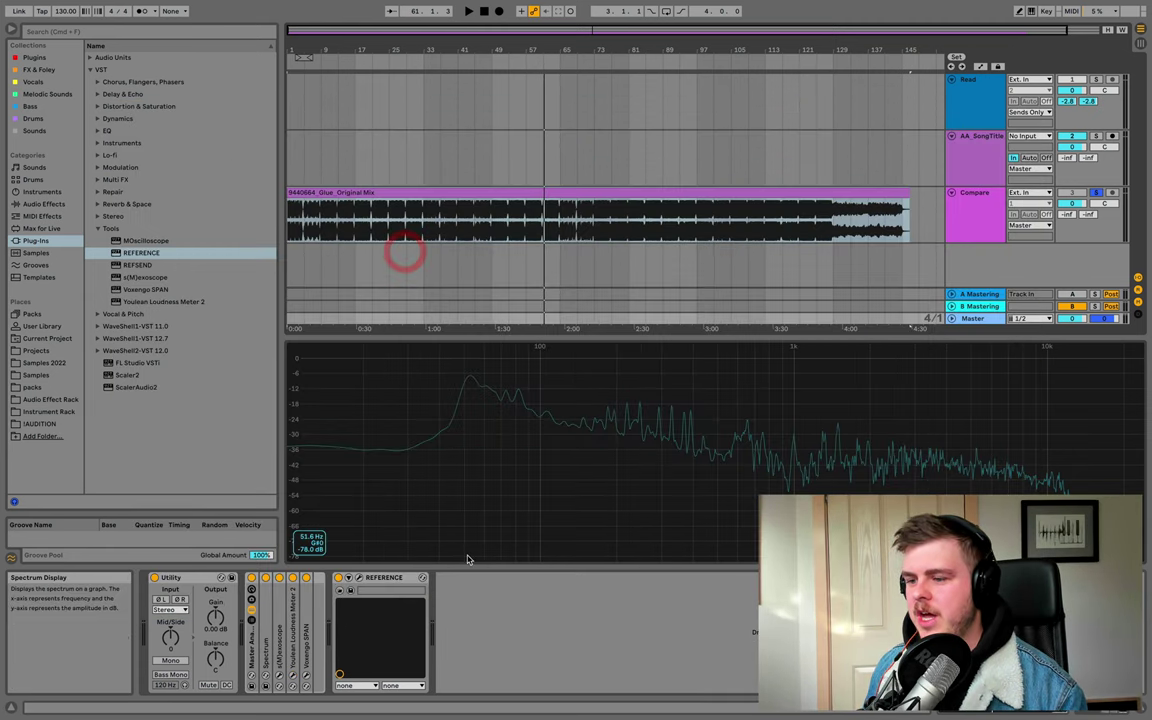
left_click(360, 579)
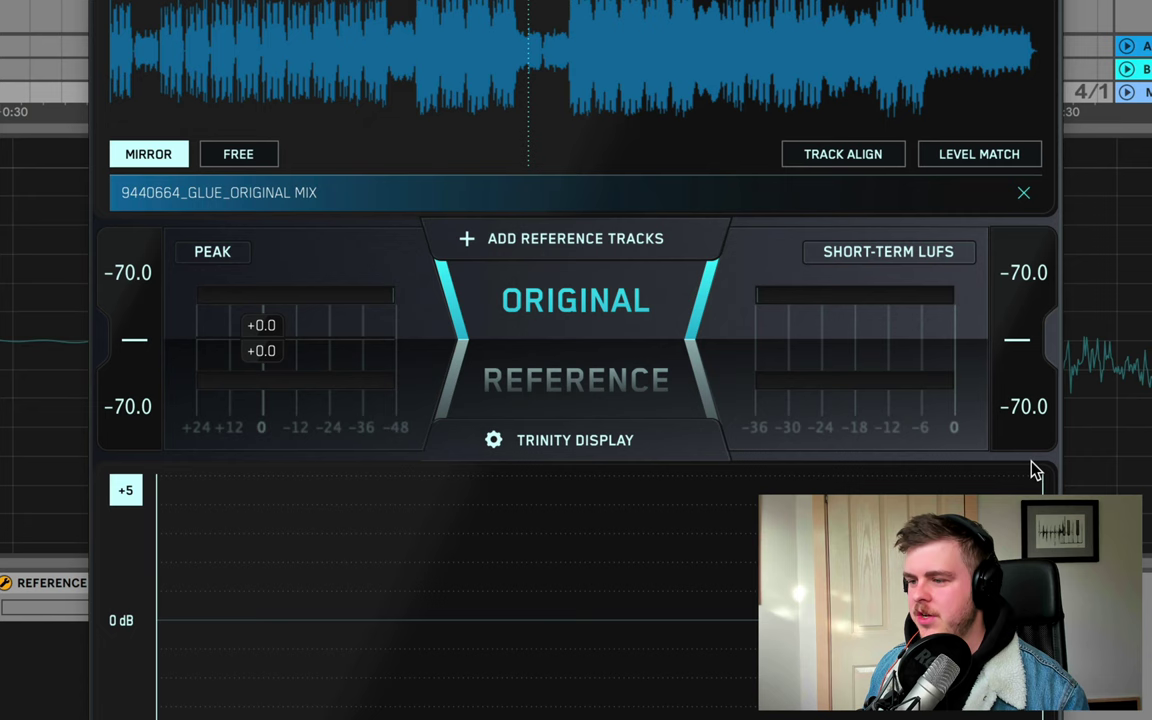
left_click(585, 390)
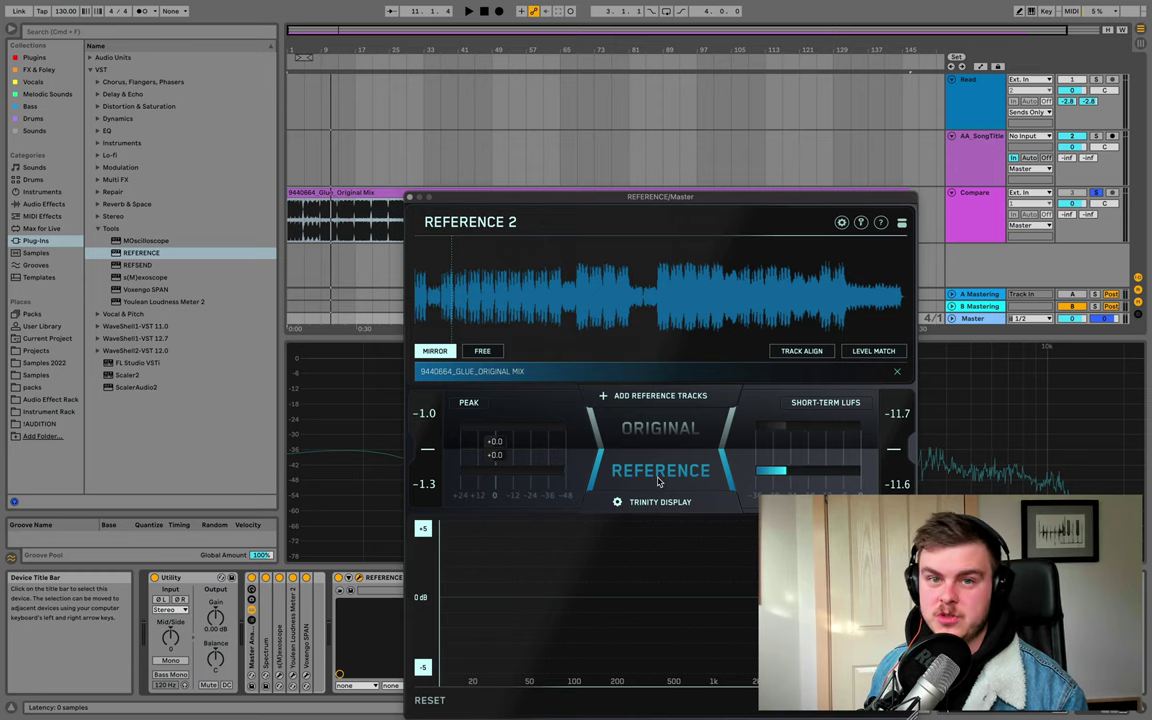
left_click(409, 197)
- Select the Compare track and its whole Glue Original Mix reference clip
left_click(980, 214)
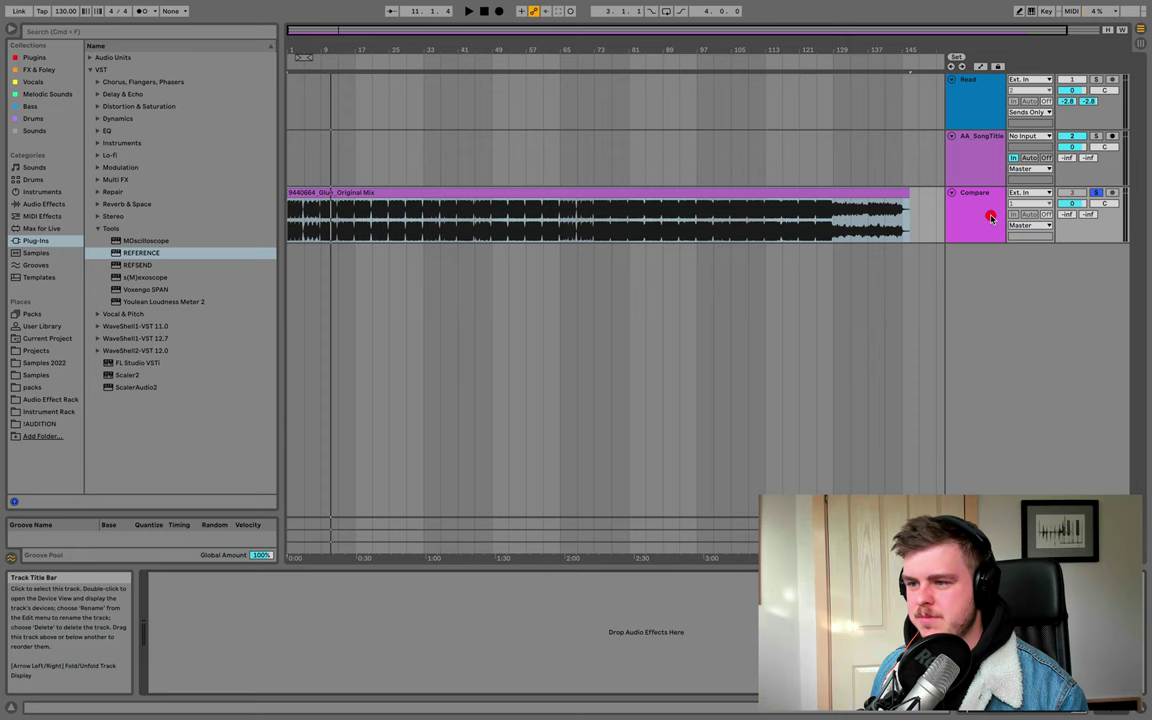
left_click(888, 240)
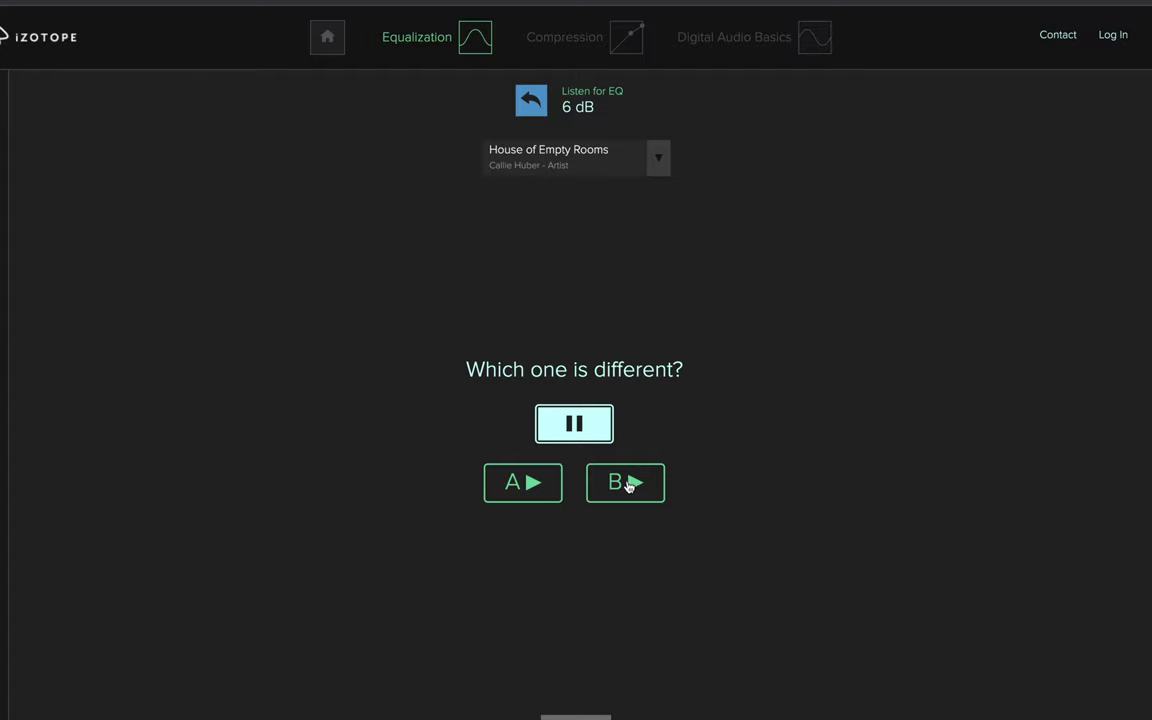
- Play version B, then version A, of the 6 dB Listen for EQ example
left_click(628, 486)
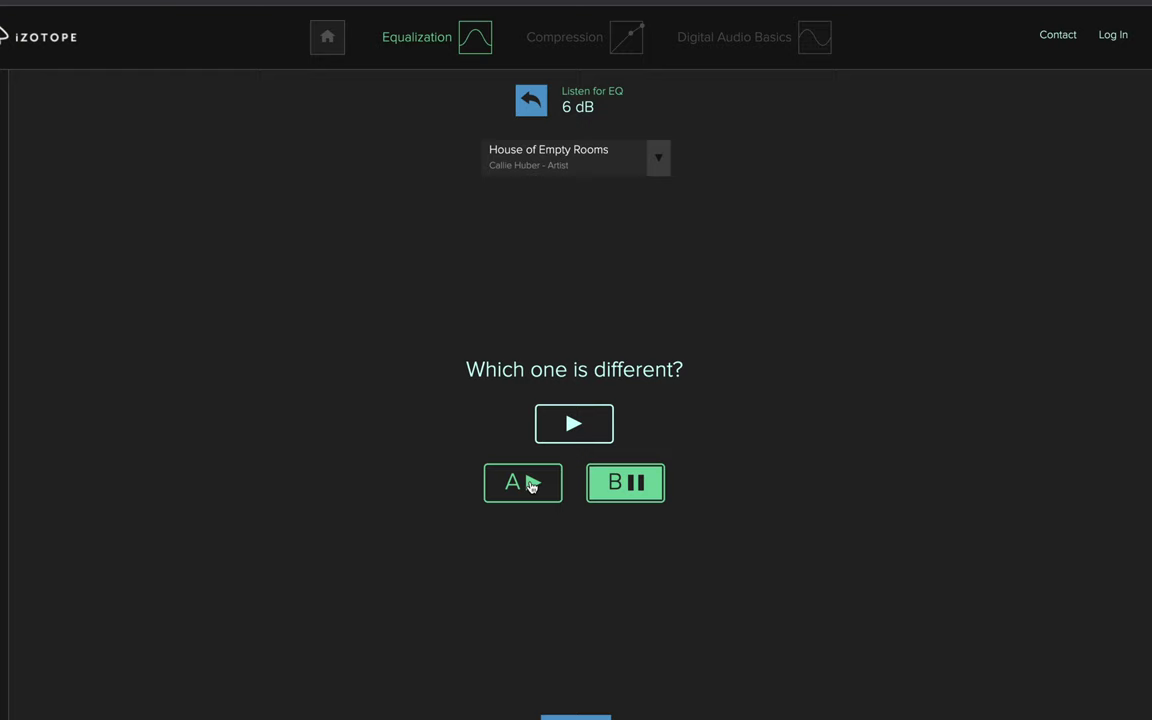
left_click(531, 485)
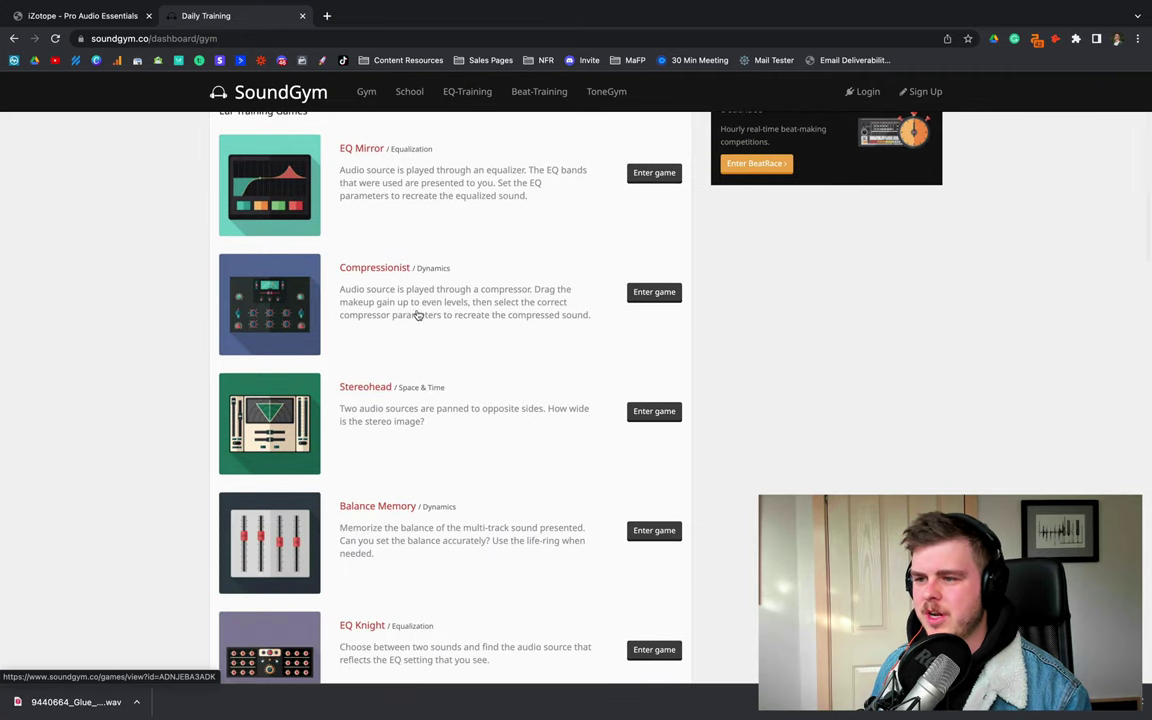
- Browse down SoundGym's ear-training games list, then return to the Ableton Live session
scroll(394, 307, "down", 3)
scroll(348, 278, "down", 3)
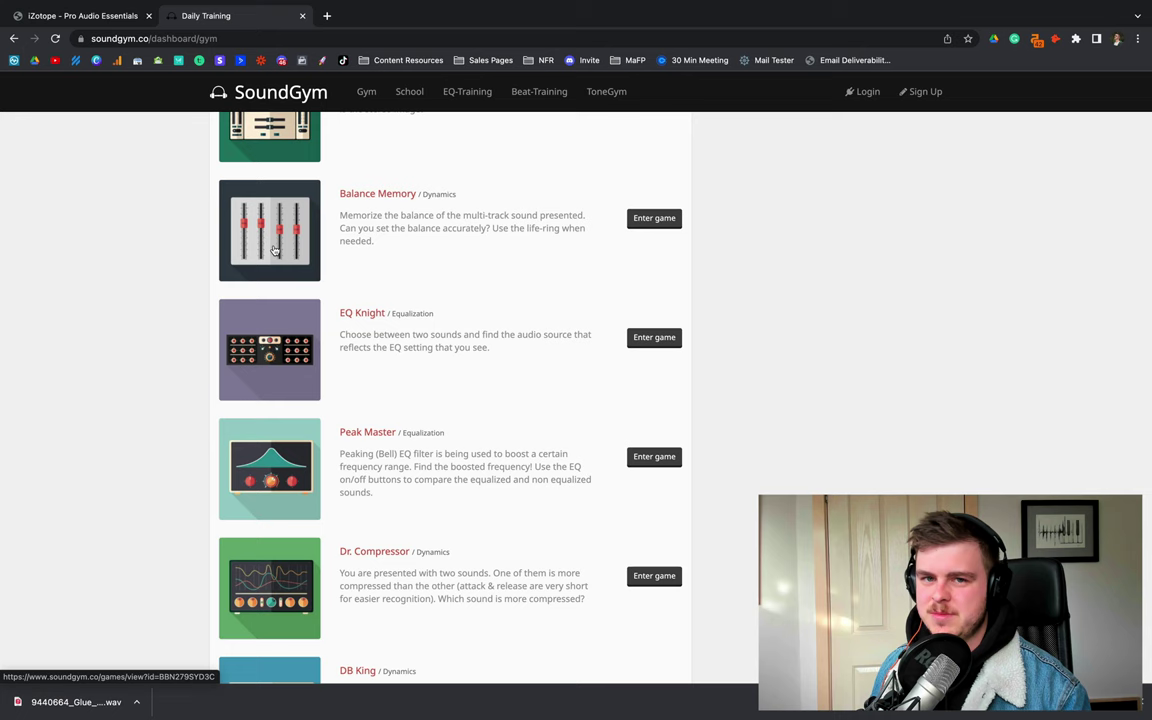
scroll(335, 277, "down", 2)
scroll(355, 428, "down", 10)
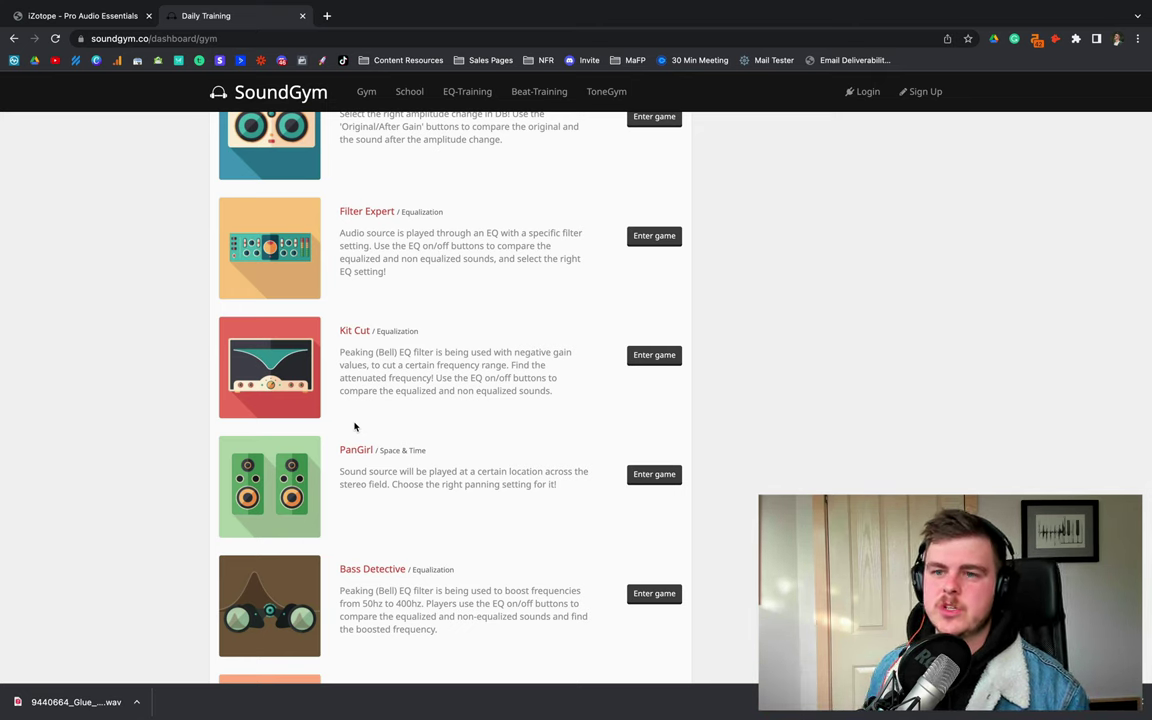
key("super+Tab")
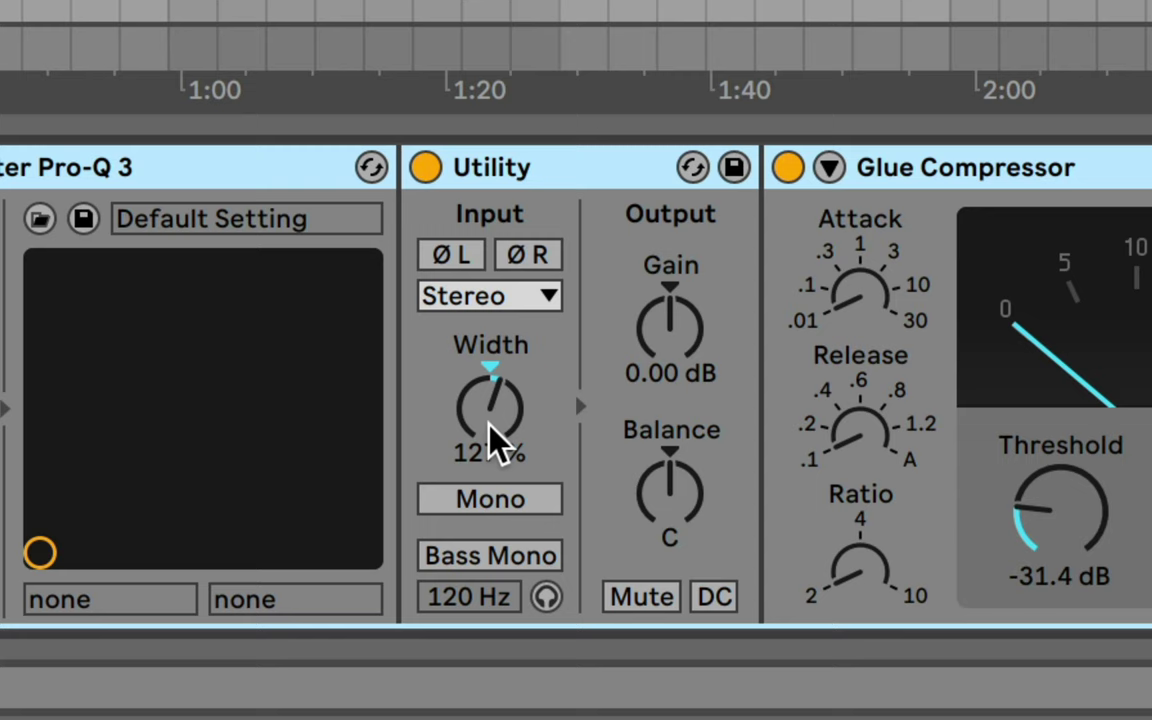
- Place the Warm Blue pre-master on the Read track, start at its beginning, and select it
mouse_move(496, 442)
left_mouse_down()
mouse_move(496, 400)
mouse_move(496, 426)
left_mouse_up()
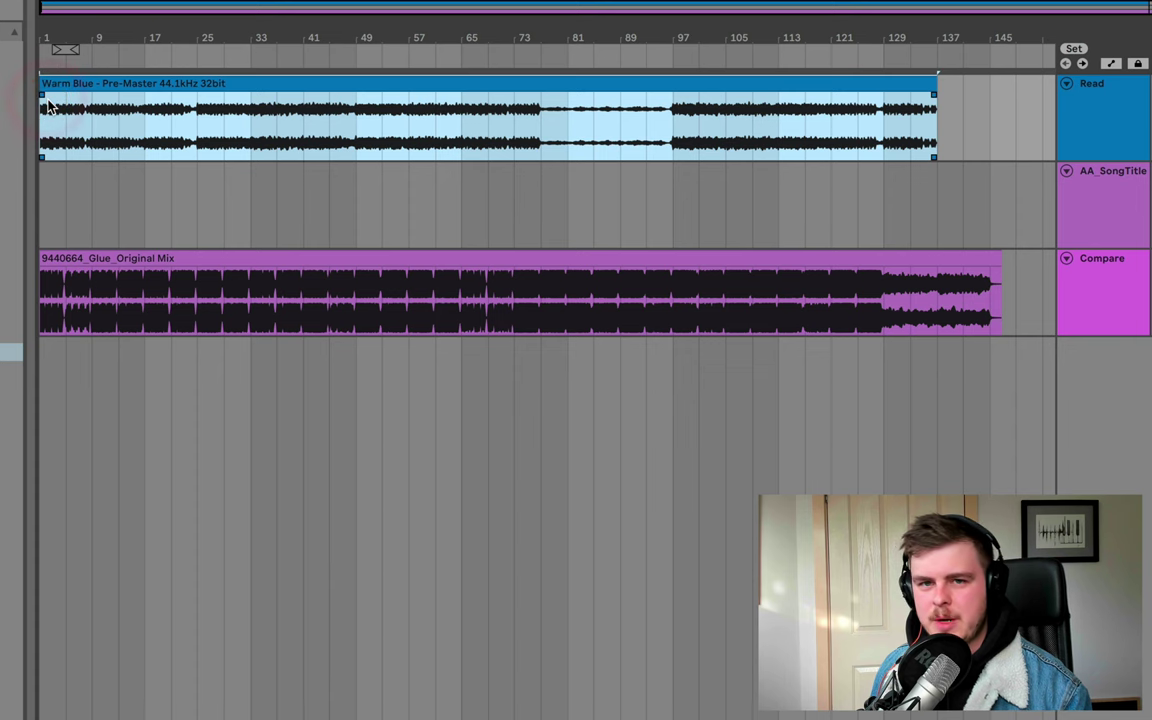
left_click(42, 118)
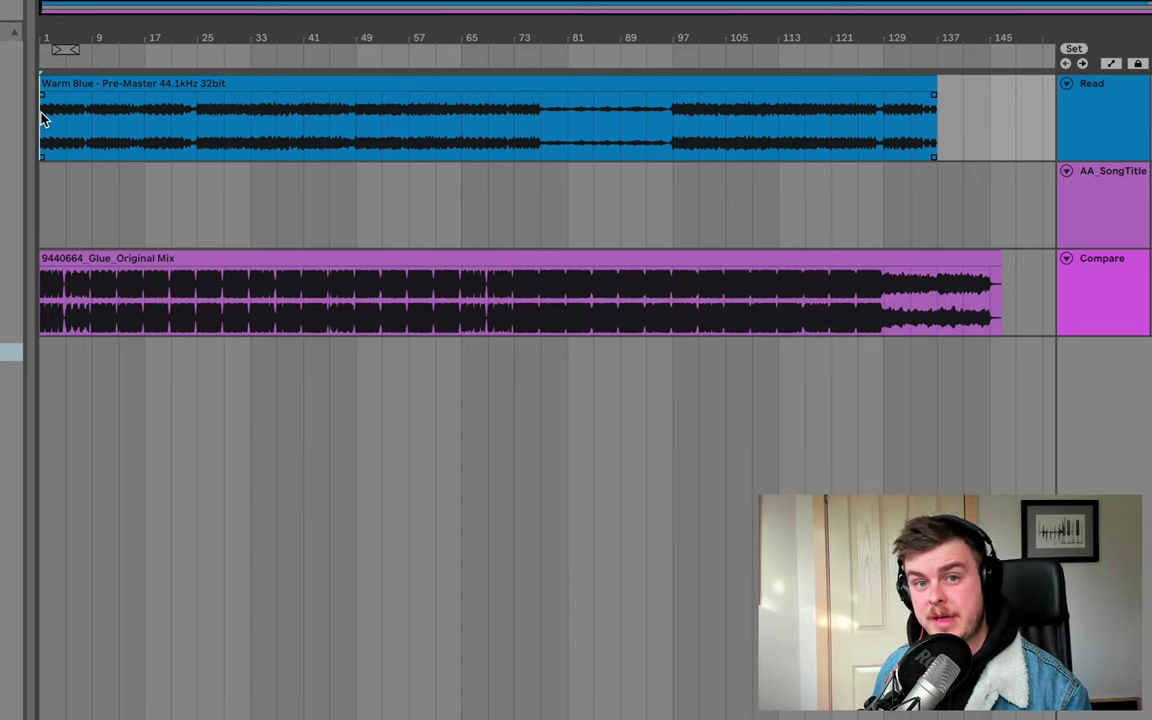
left_click(1118, 103)
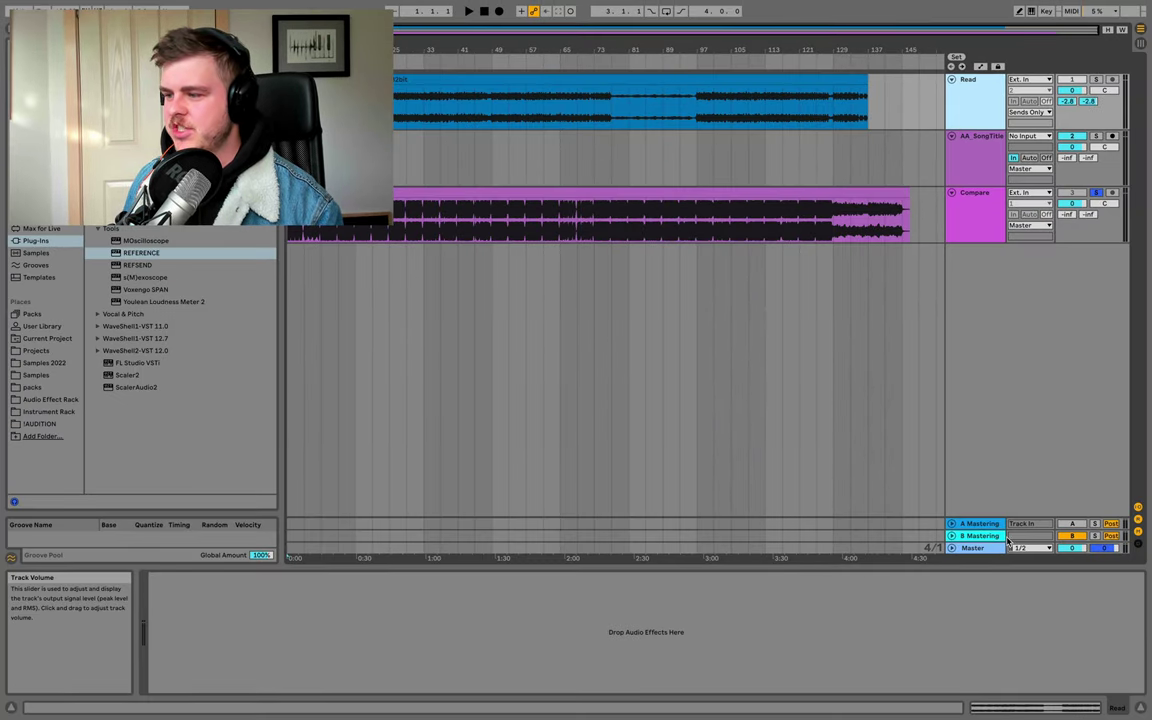
- Inspect the A and B Mastering chains' devices, then play from early in the song
left_click(1012, 571)
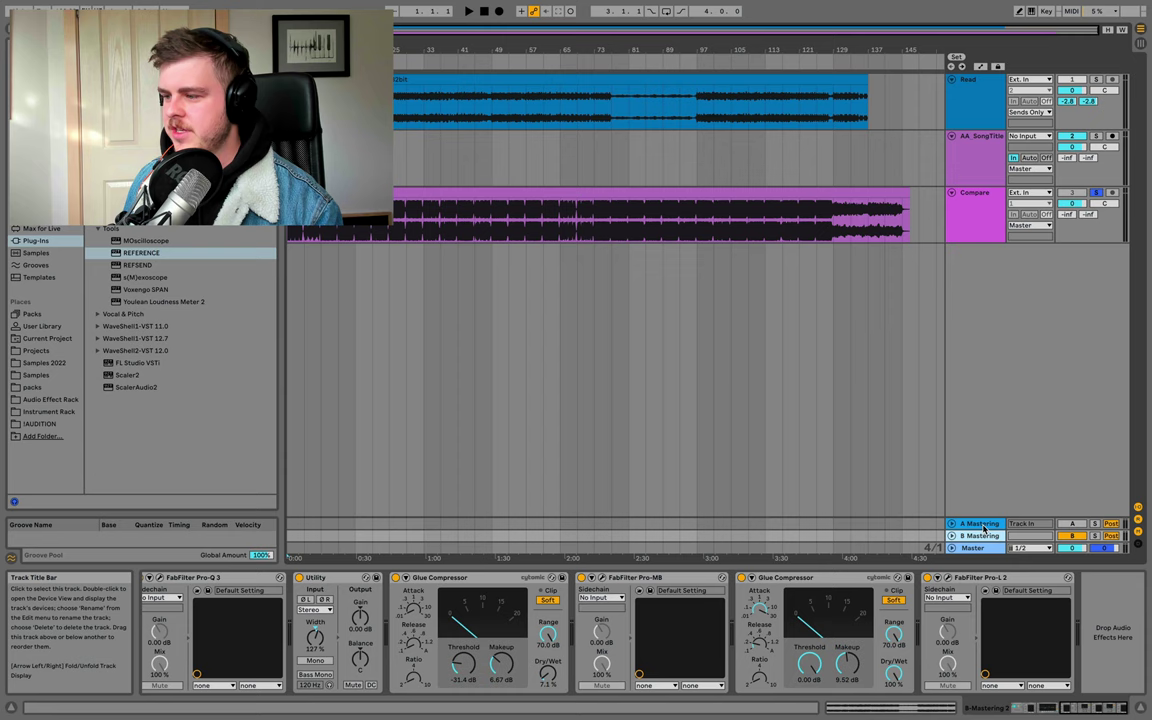
left_click(984, 537)
left_click(979, 524)
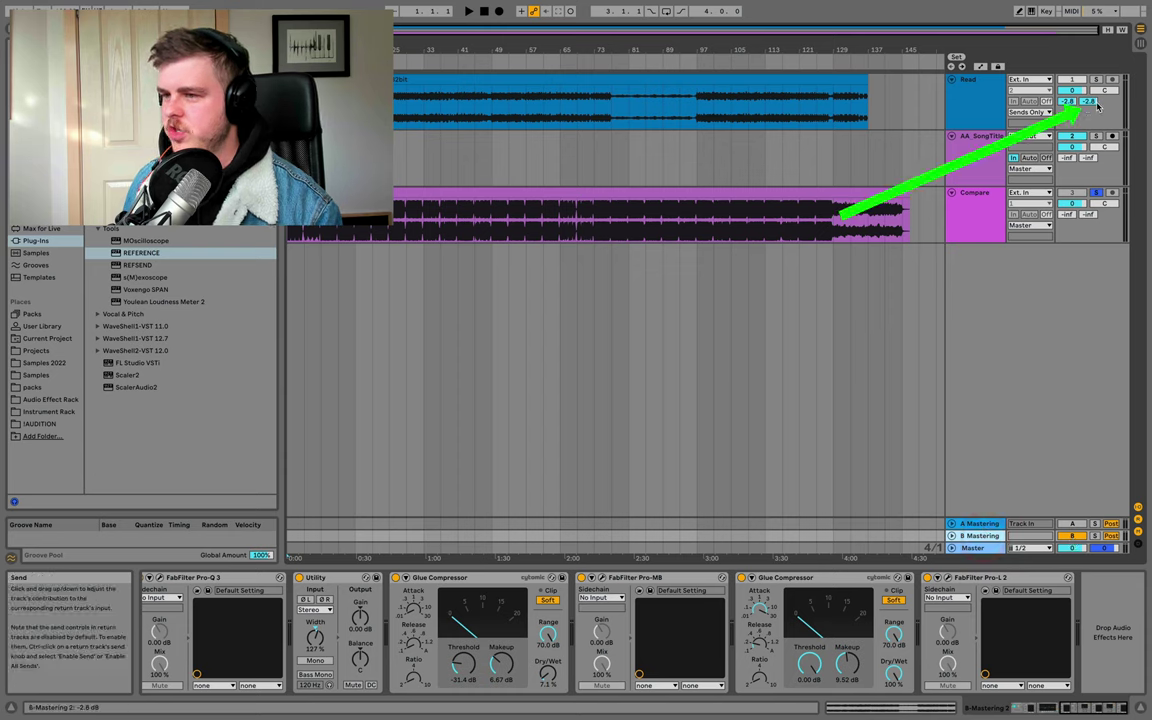
left_click(388, 59)
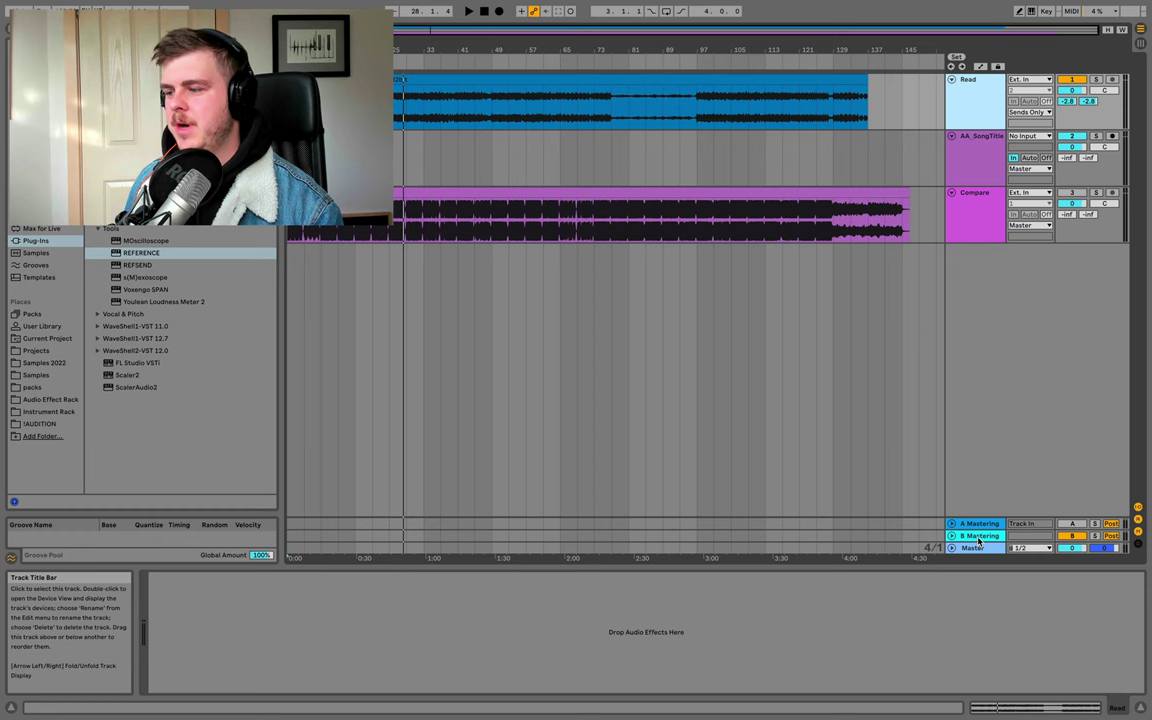
- Scale B Mastering's EQ Eight curve to about 12%, after trying 100% and 200%
left_click(976, 536)
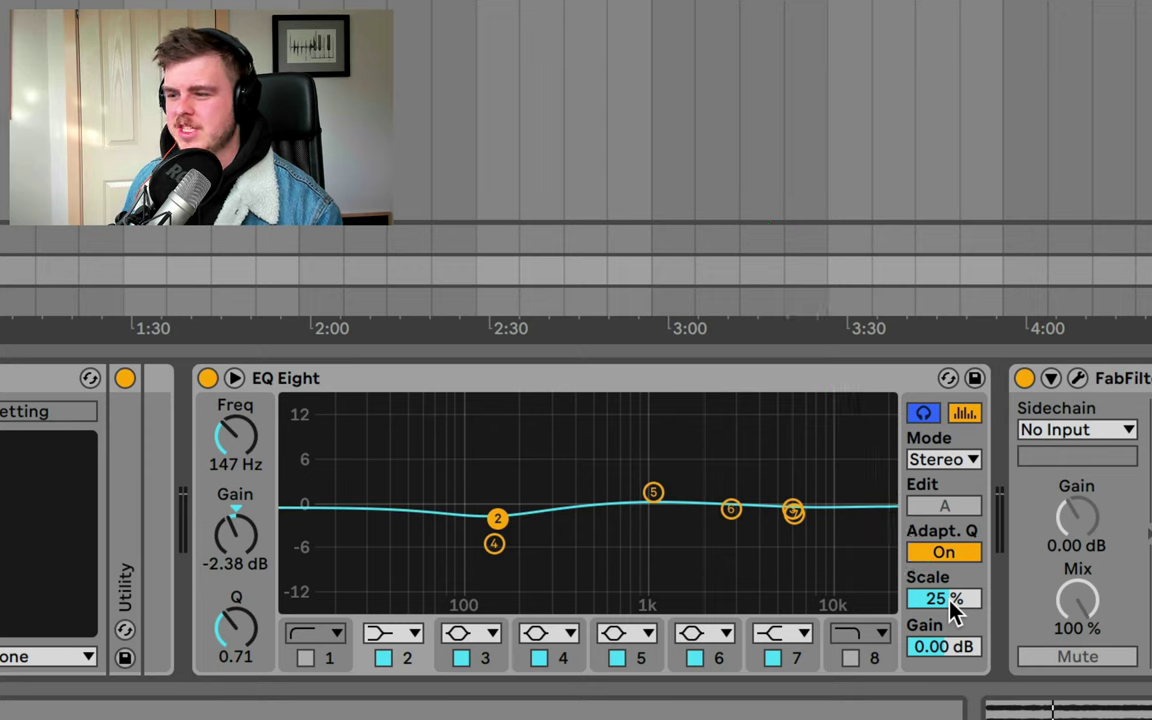
type("0")
key("Return")
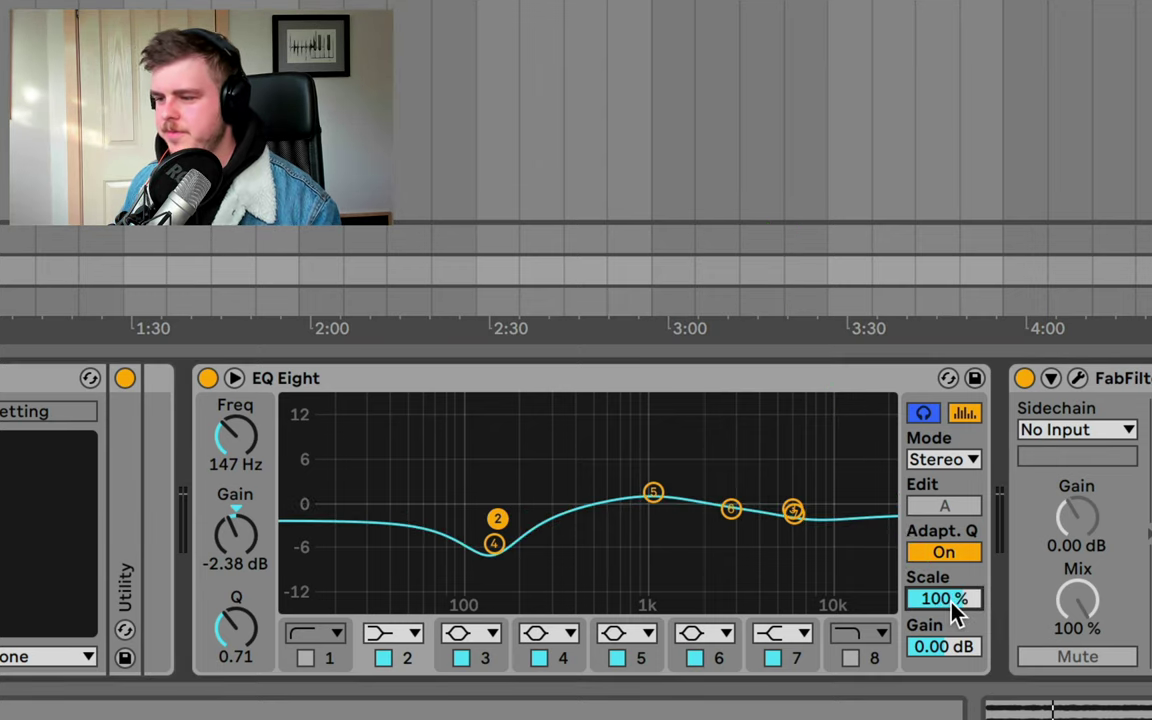
left_click_drag(935, 605, 935, 540)
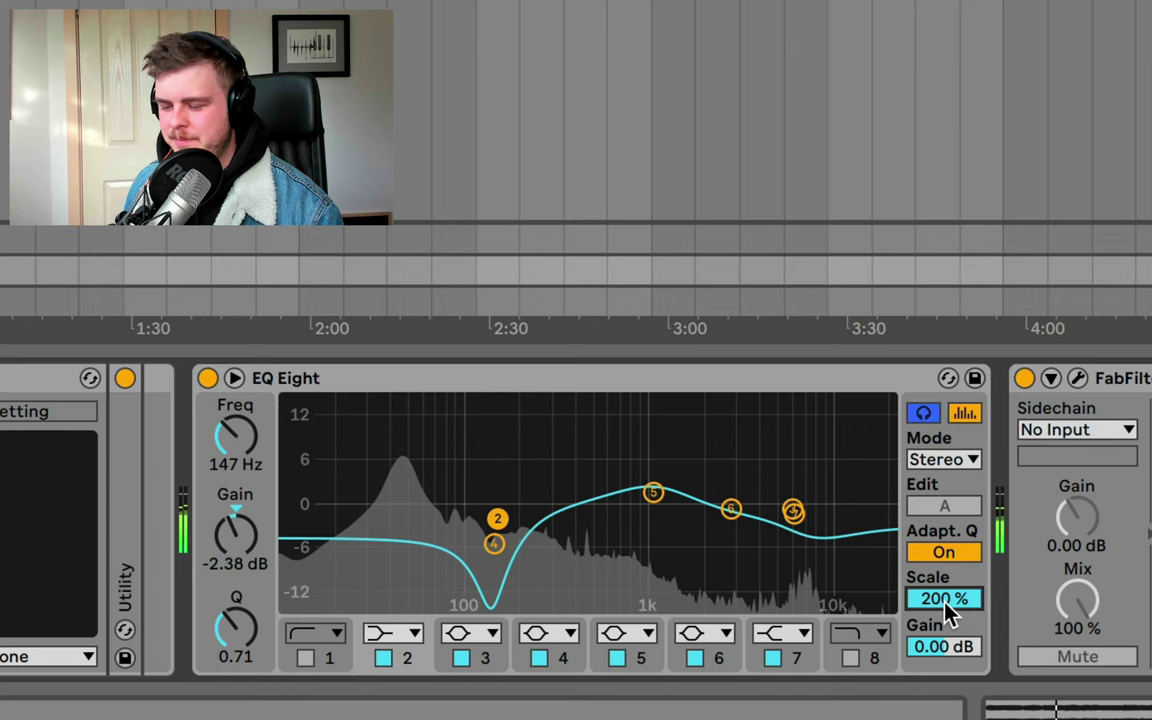
key("Delete")
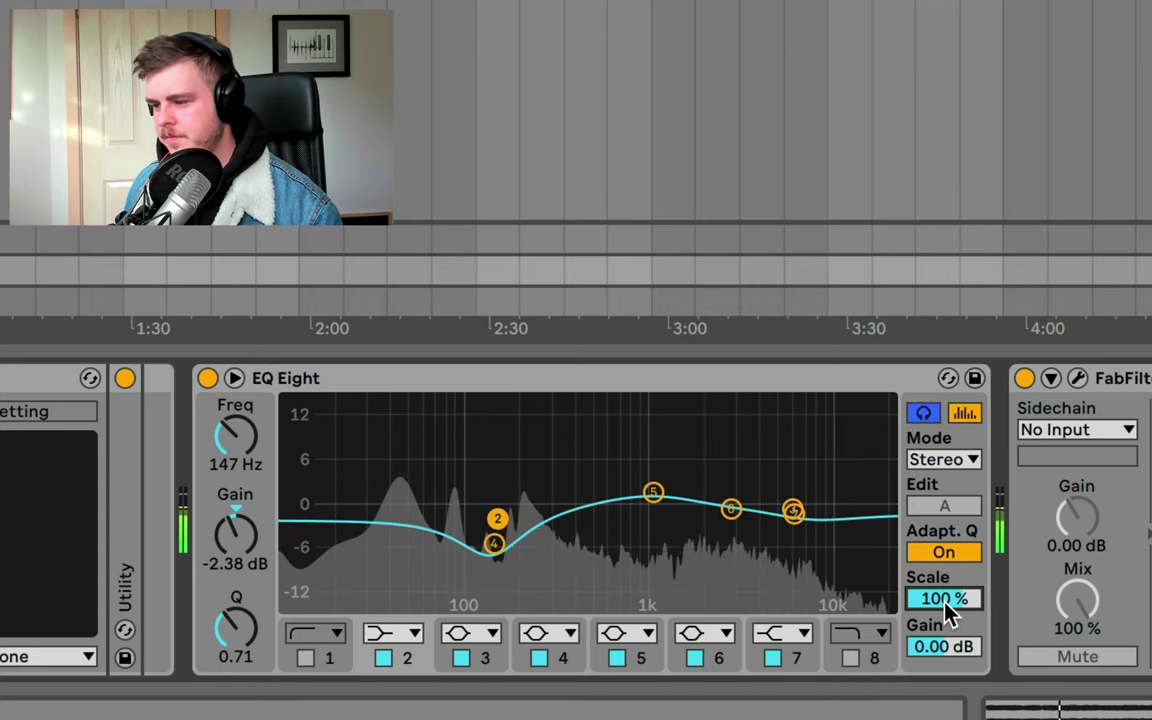
left_click_drag(945, 603, 945, 669)
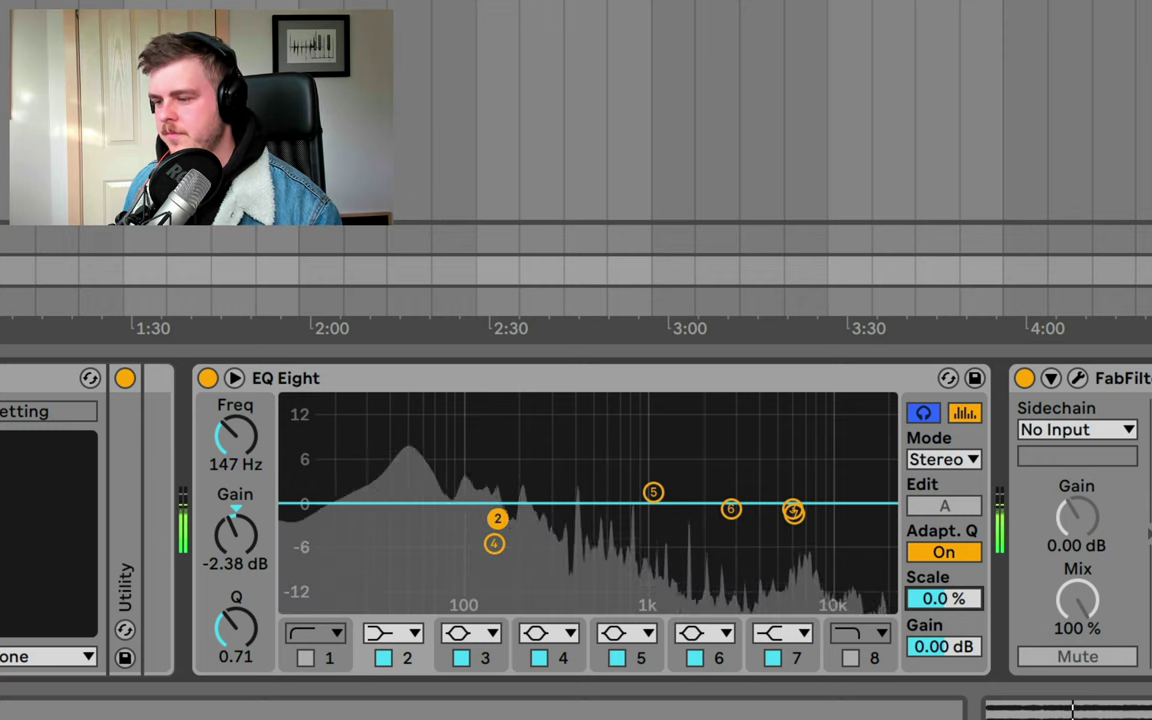
mouse_move(945, 610)
left_mouse_down()
mouse_move(945, 584)
mouse_move(946, 609)
left_mouse_up()
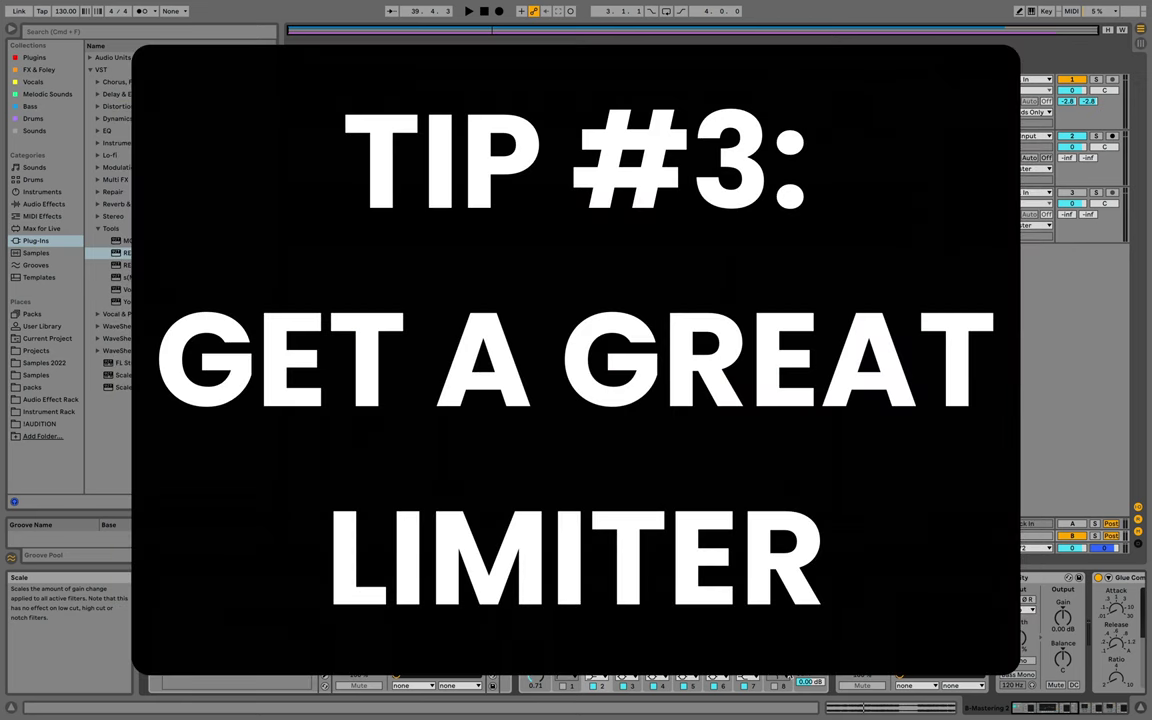
- Leave Pro-L 2's style on Transparent and return its Gain from +5.90 dB to 0 dB
scroll(640, 630, "right", 10)
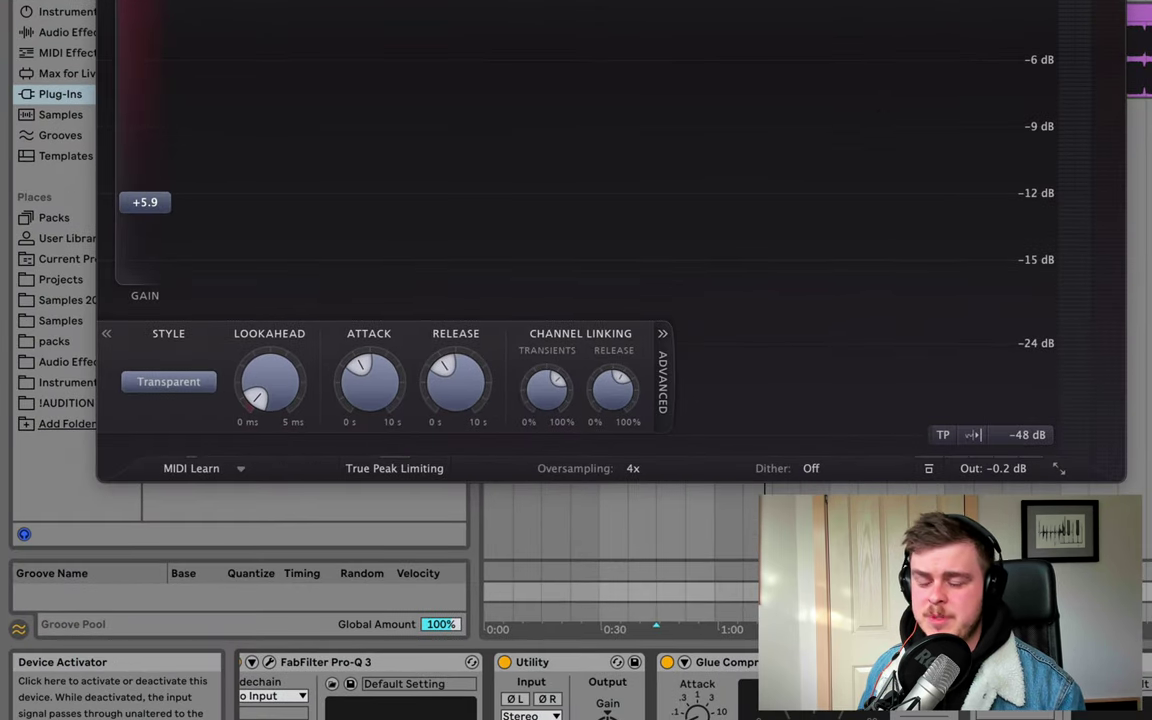
left_click(168, 381)
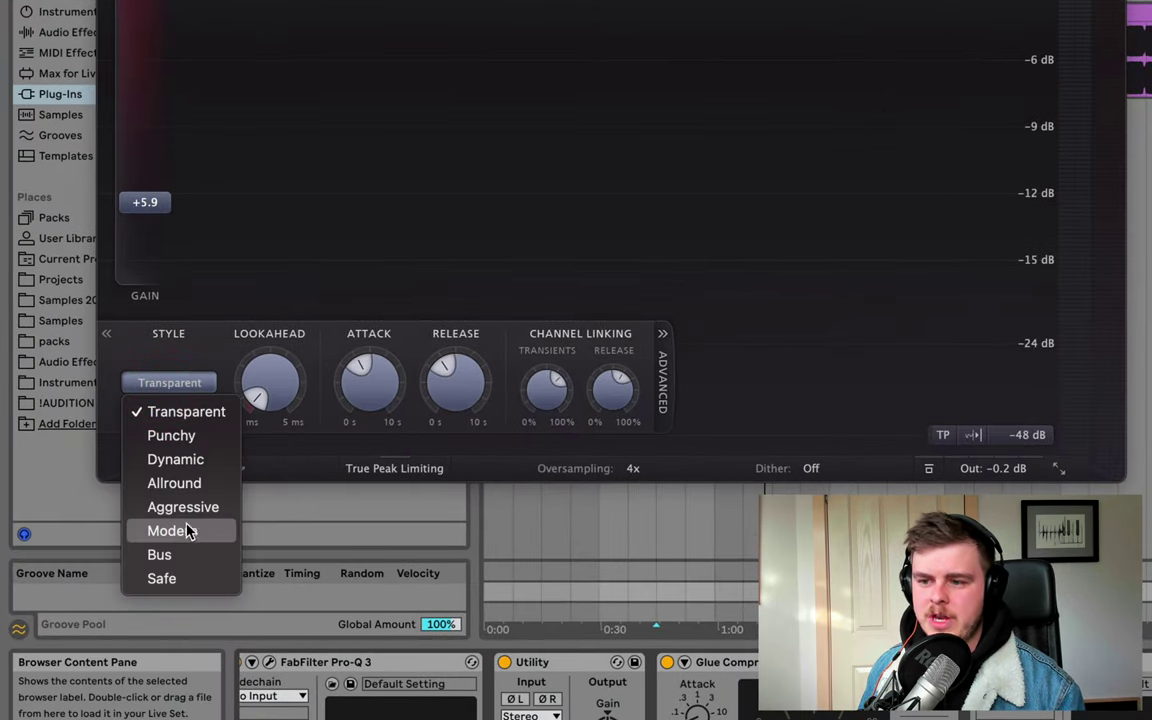
left_click(172, 388)
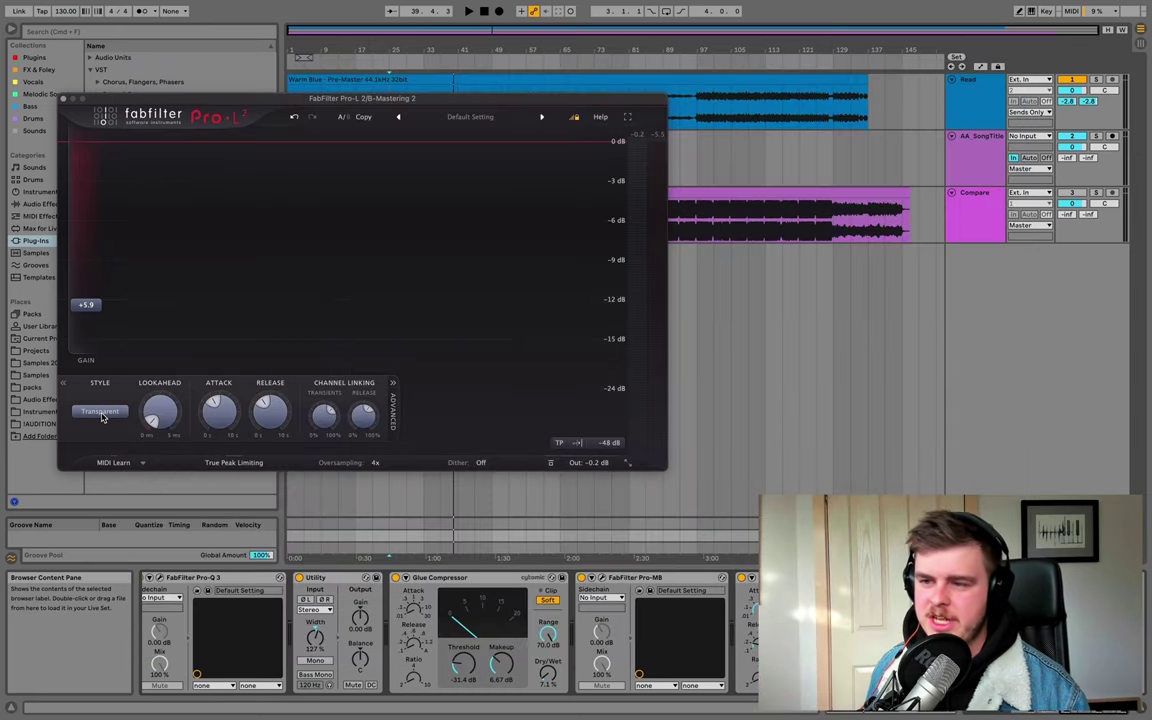
double_click(88, 306)
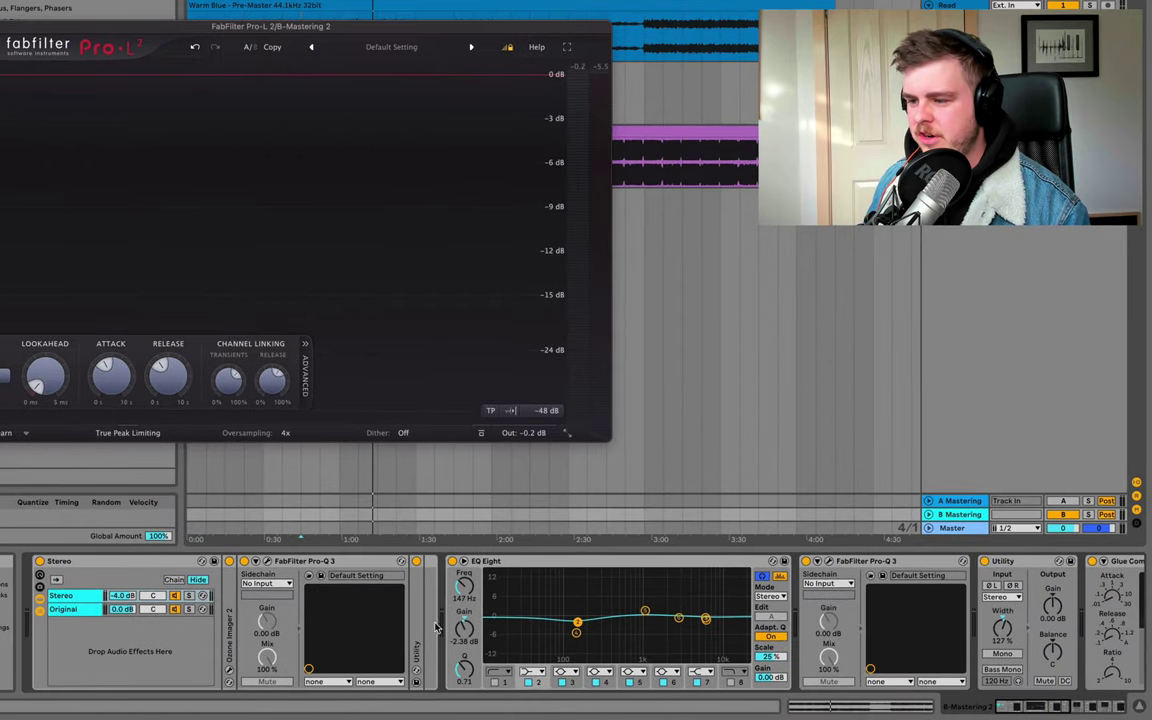
scroll(468, 625, "right", 5)
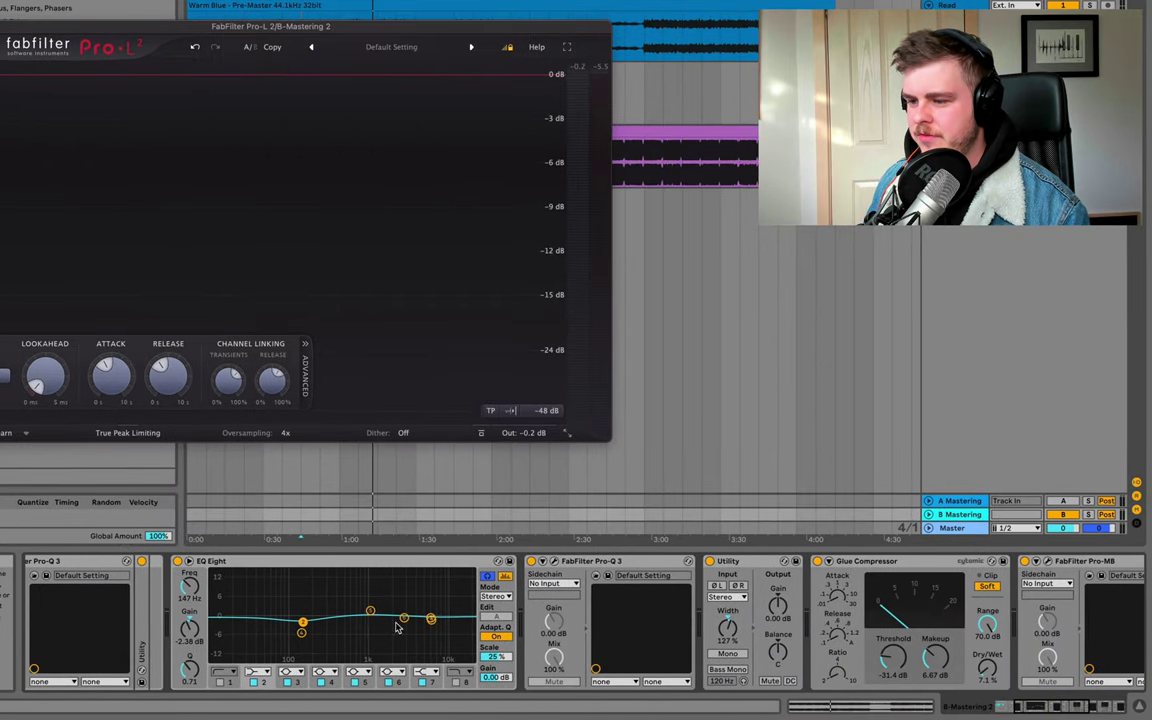
scroll(397, 627, "right", 3)
left_click(637, 562)
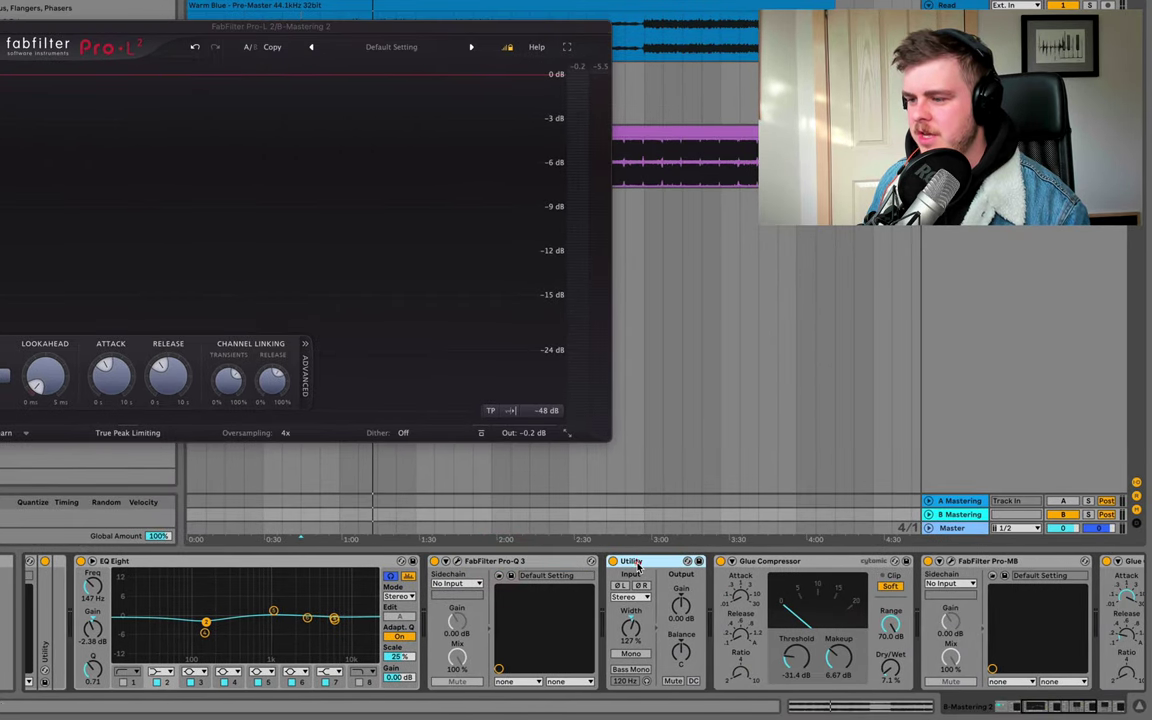
scroll(637, 568, "right", 5)
left_click(568, 562)
scroll(569, 567, "right", 4)
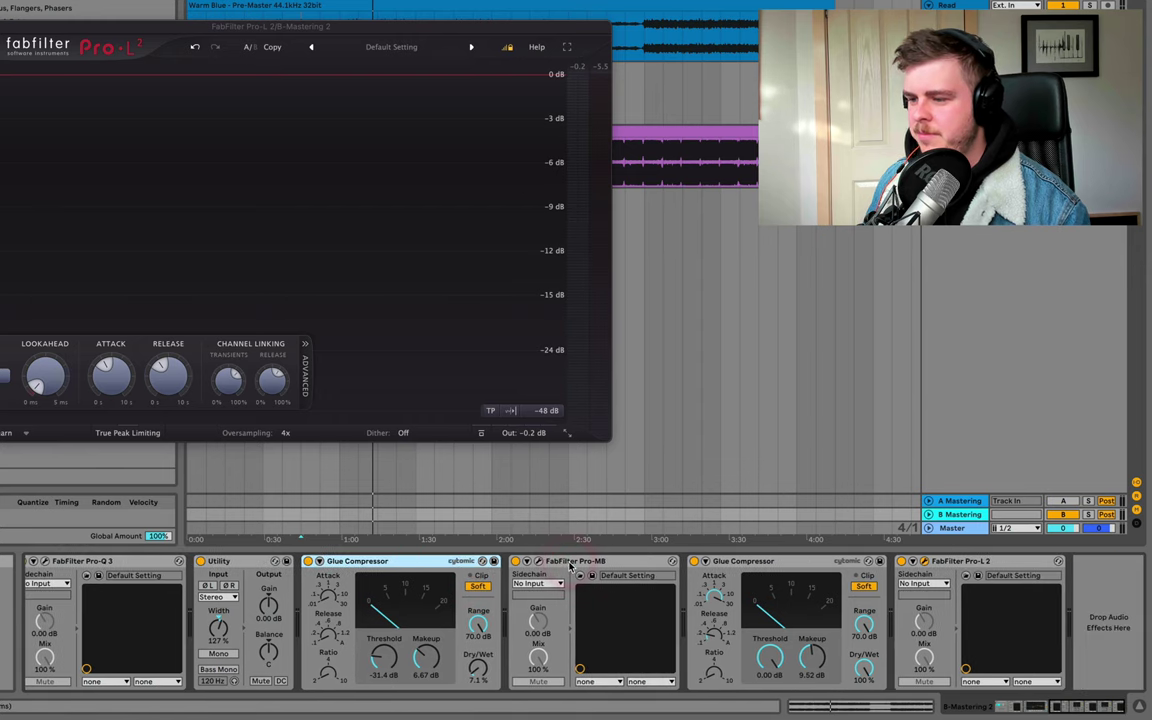
left_click(575, 563)
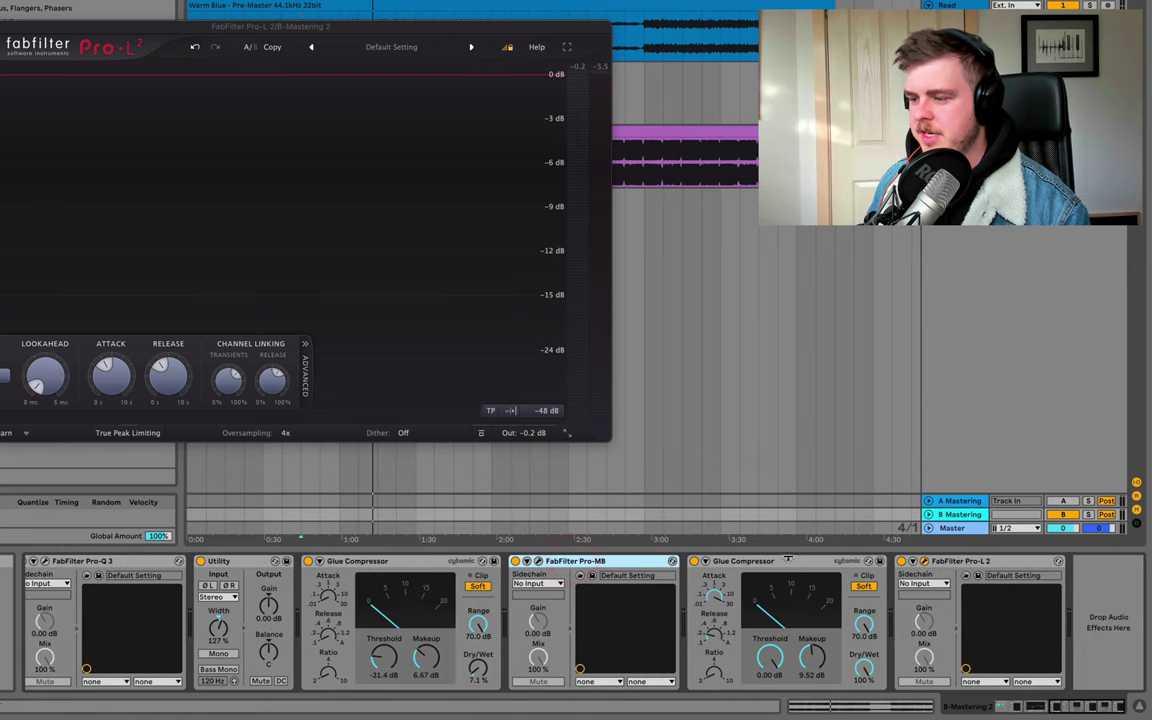
left_click(779, 562)
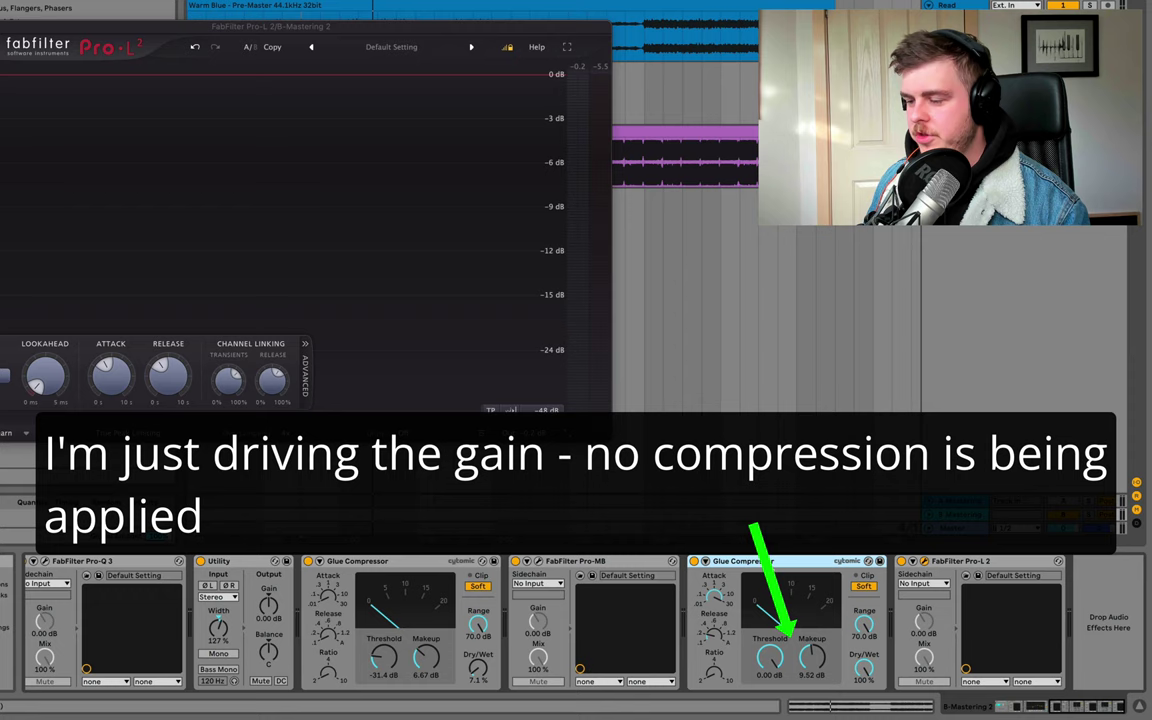
left_click(985, 563)
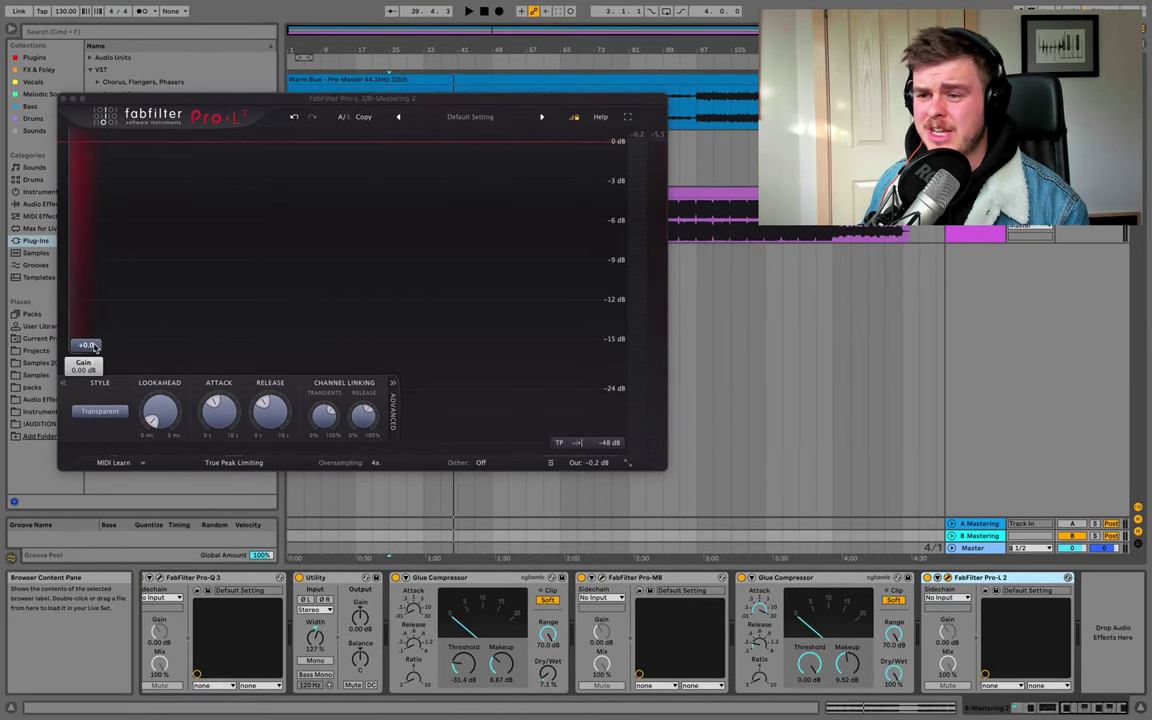
- With the track playing, raise Pro-L 2's Gain to +7.50 dB, then restart playback
mouse_move(92, 345)
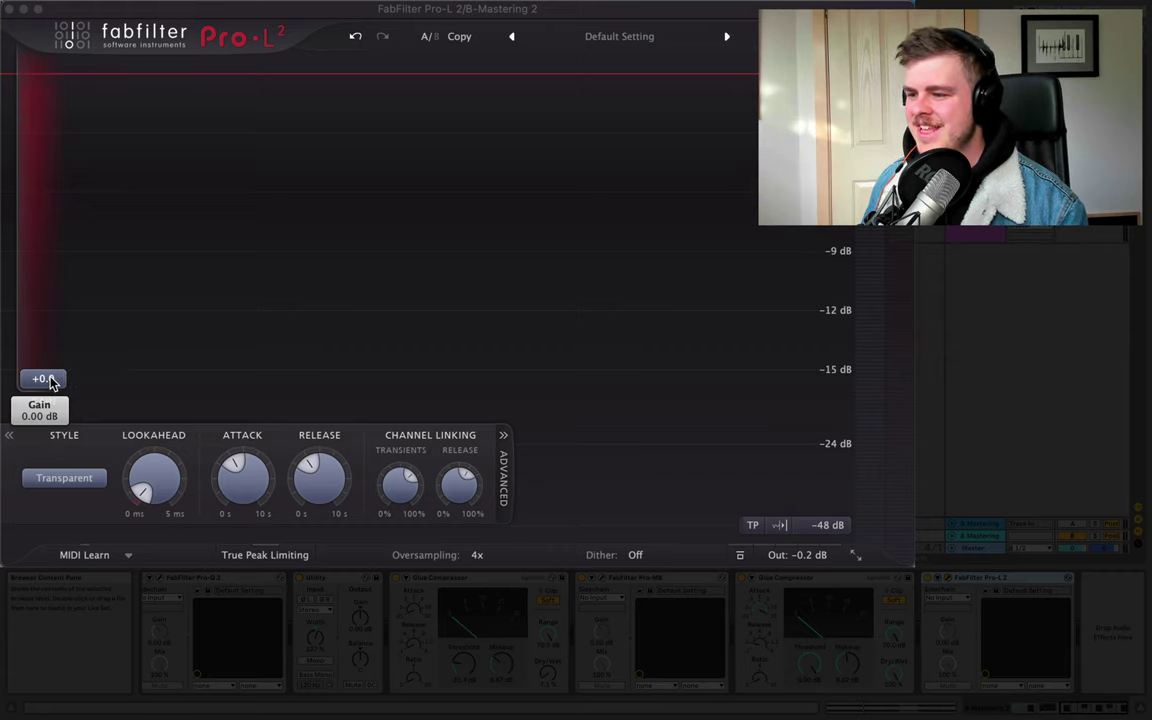
mouse_move(52, 382)
key("space")
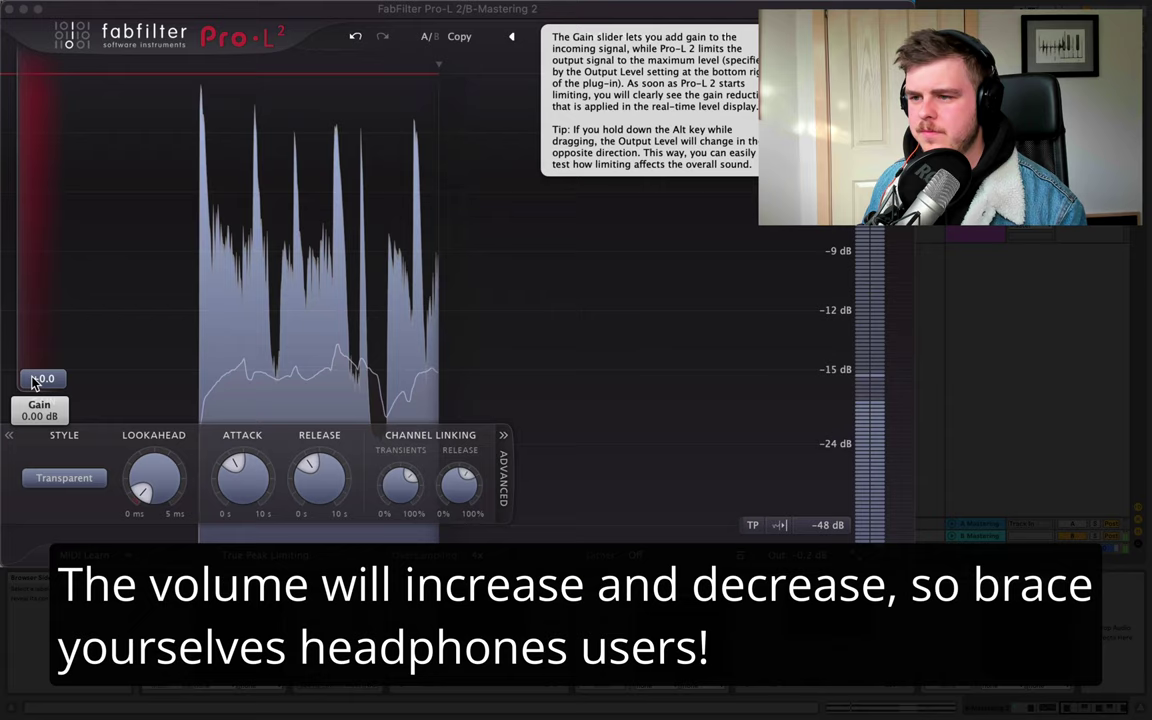
left_click_drag(44, 382, 88, 313)
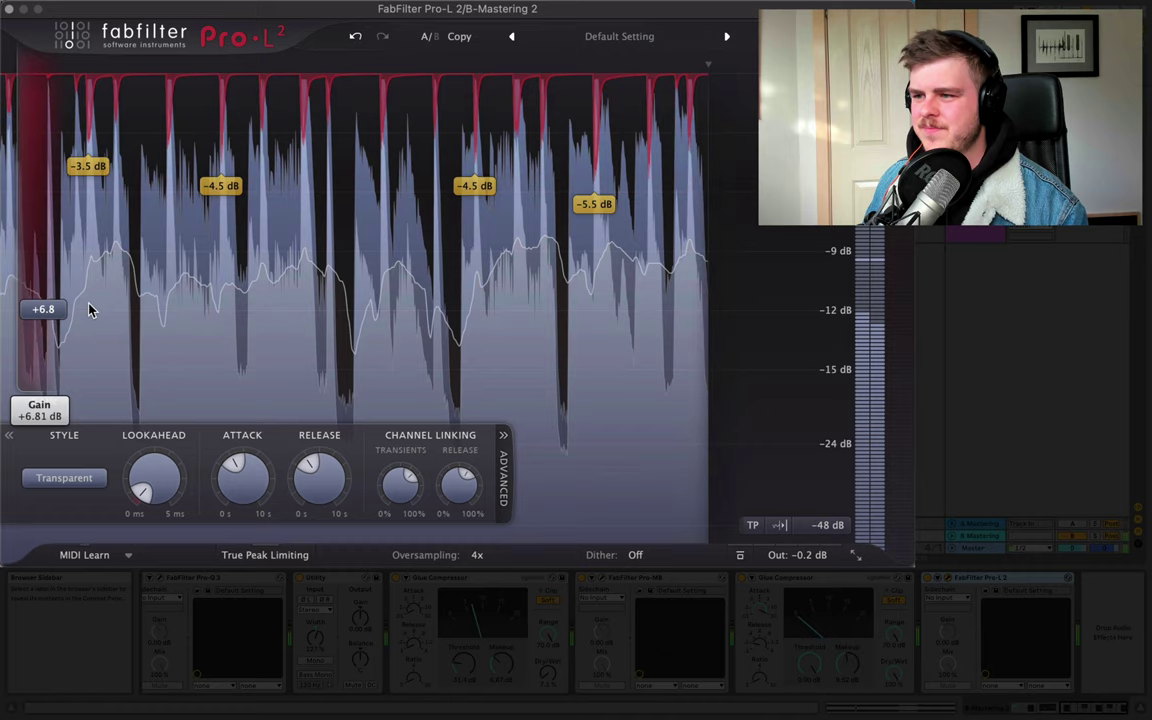
scroll(88, 309, "up", 2)
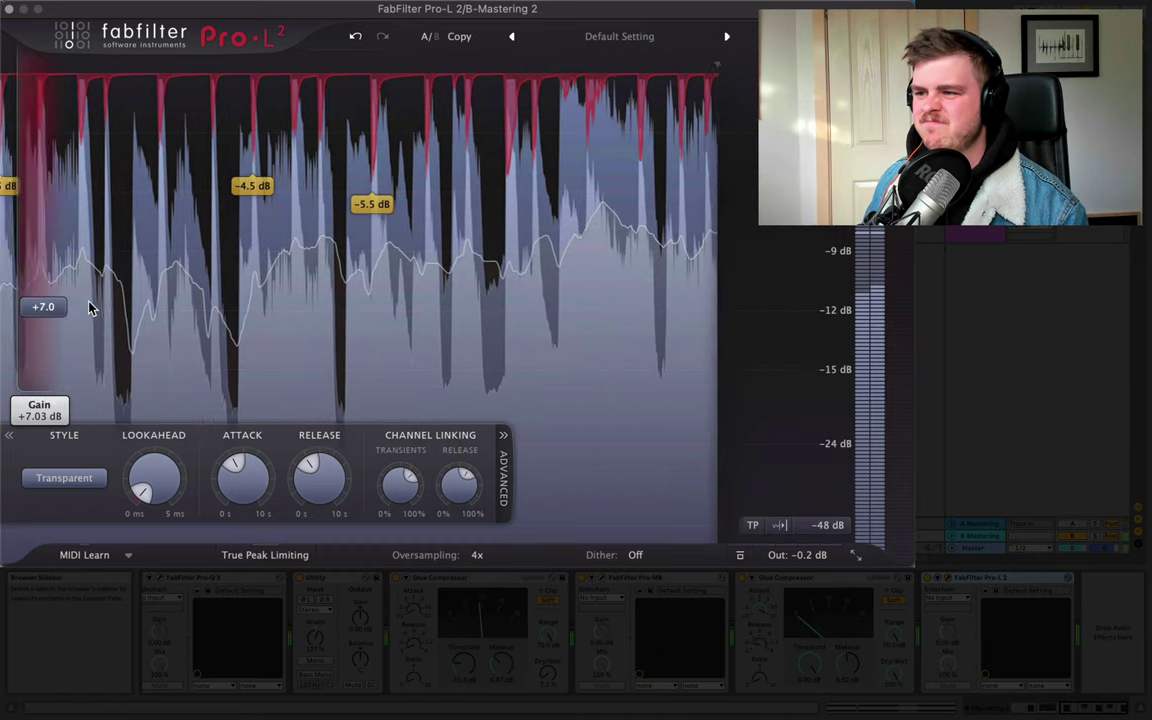
scroll(90, 306, "up", 5)
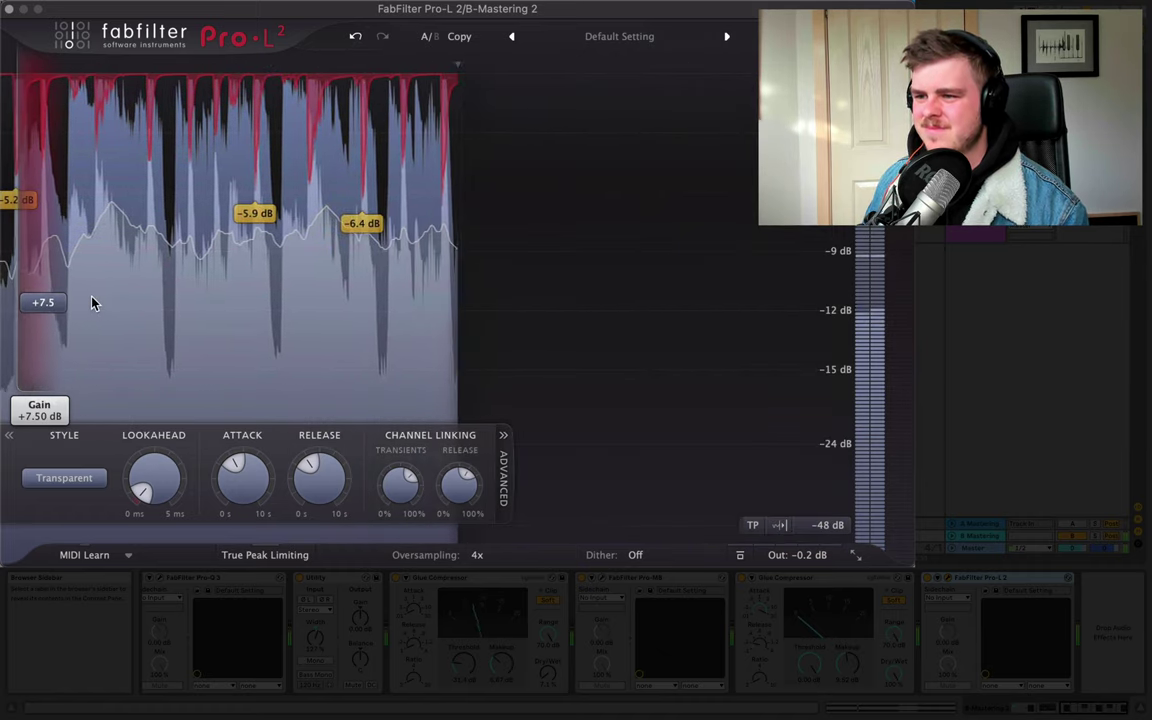
left_click(85, 302)
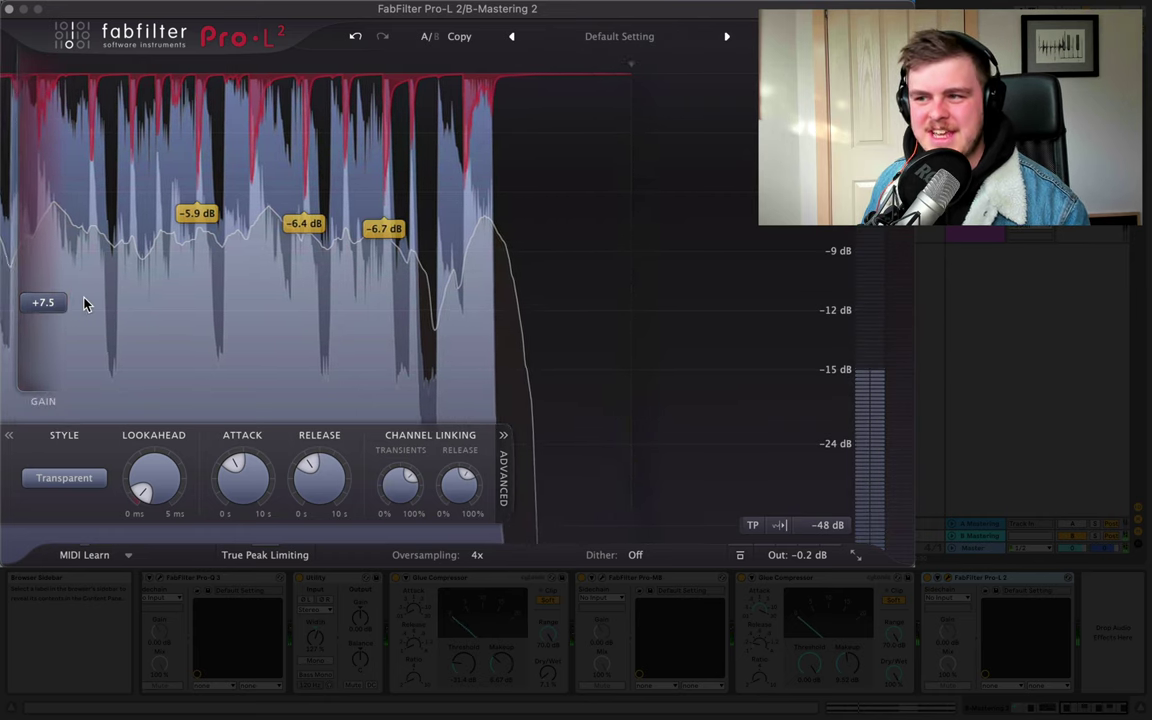
mouse_move(66, 304)
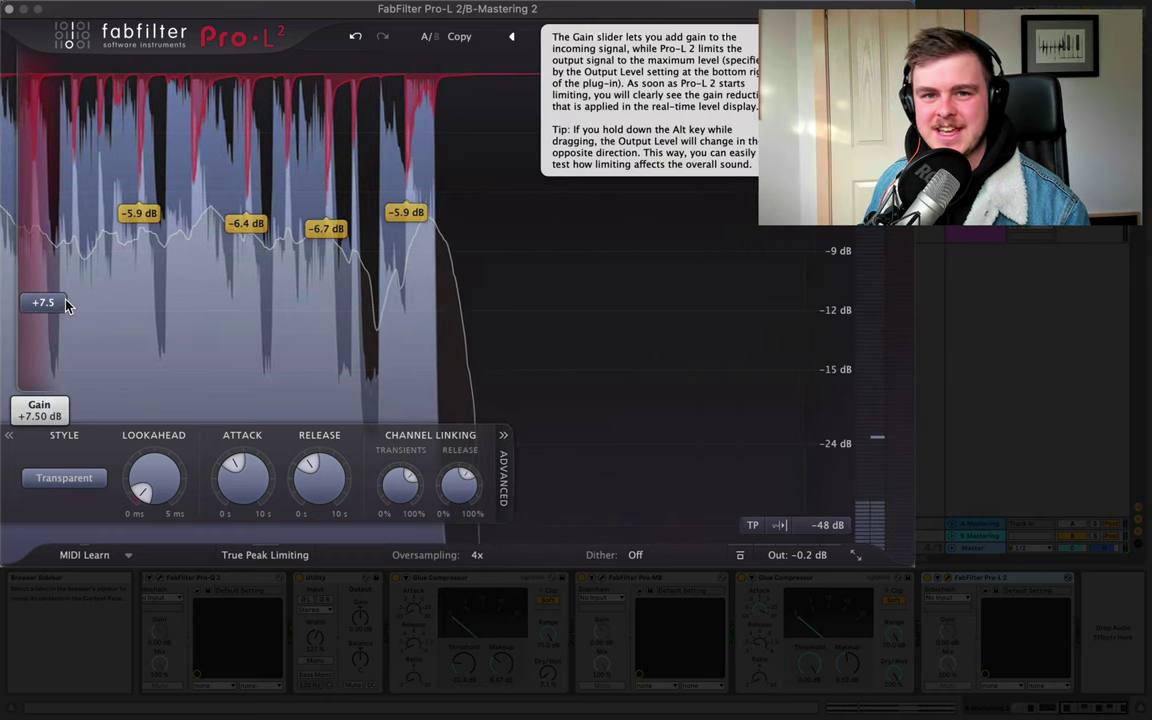
key("space")
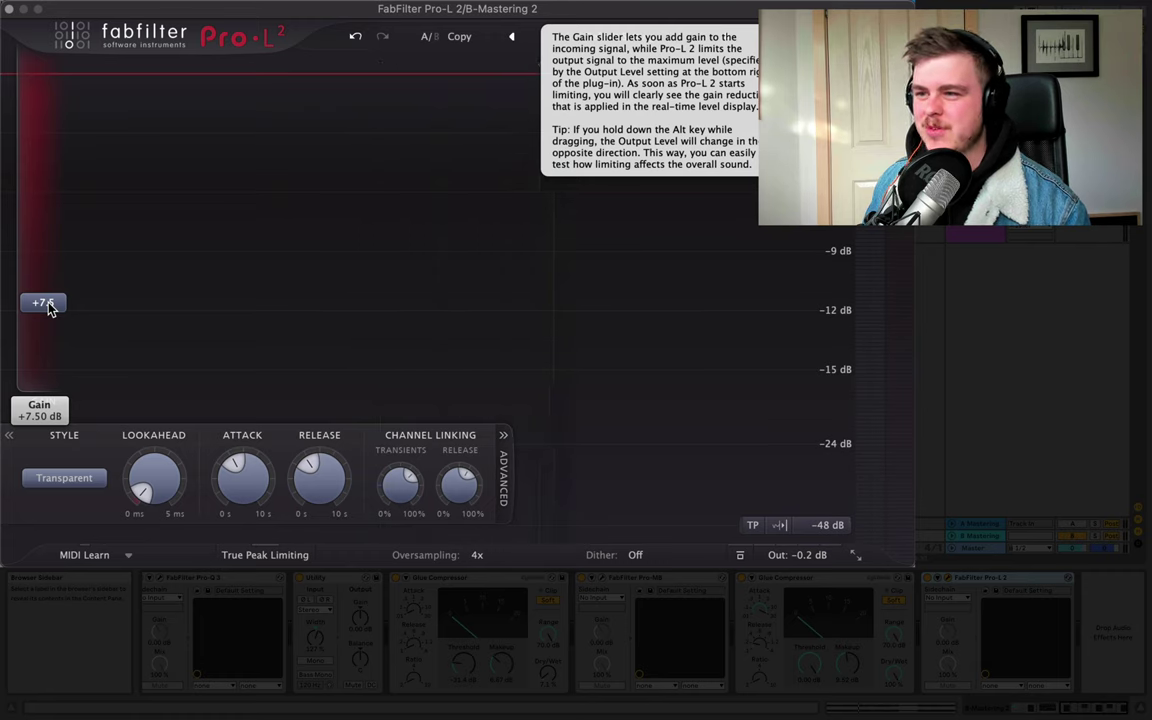
key("space")
- Settle Pro-L 2's Gain at +6.0 dB, keeping Transparent style and 4x oversampling
mouse_move(50, 308)
left_mouse_down()
mouse_move(66, 287)
mouse_move(55, 292)
mouse_move(59, 329)
left_mouse_up()
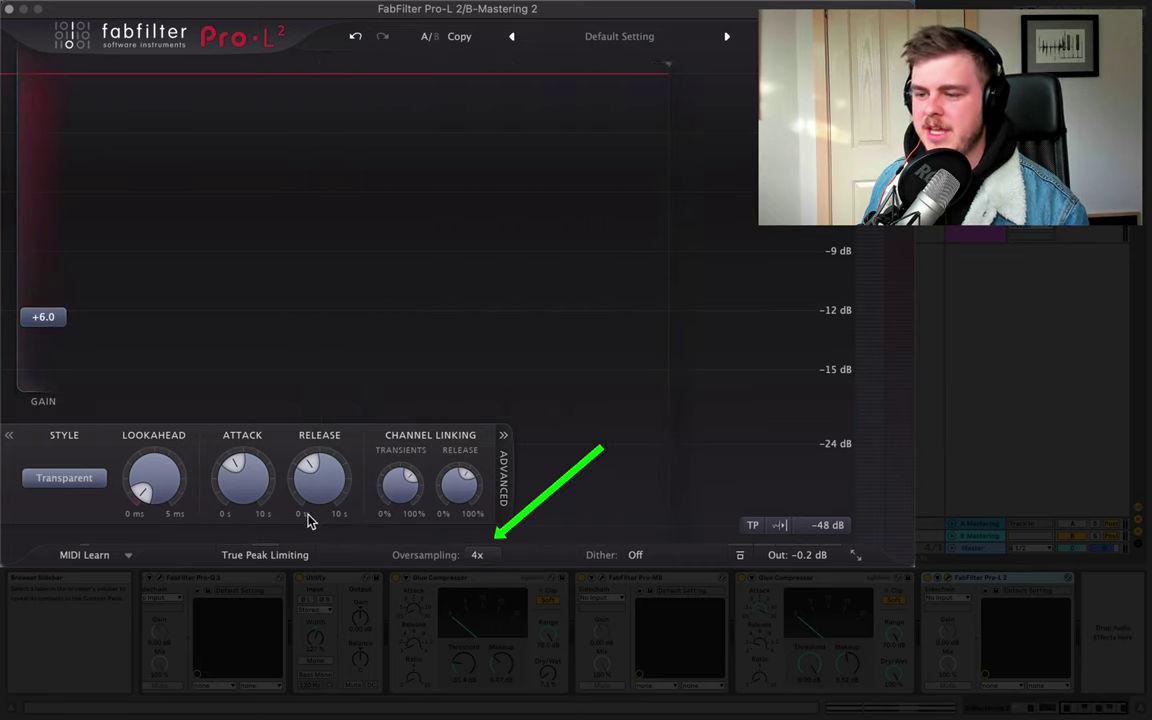
mouse_move(236, 473)
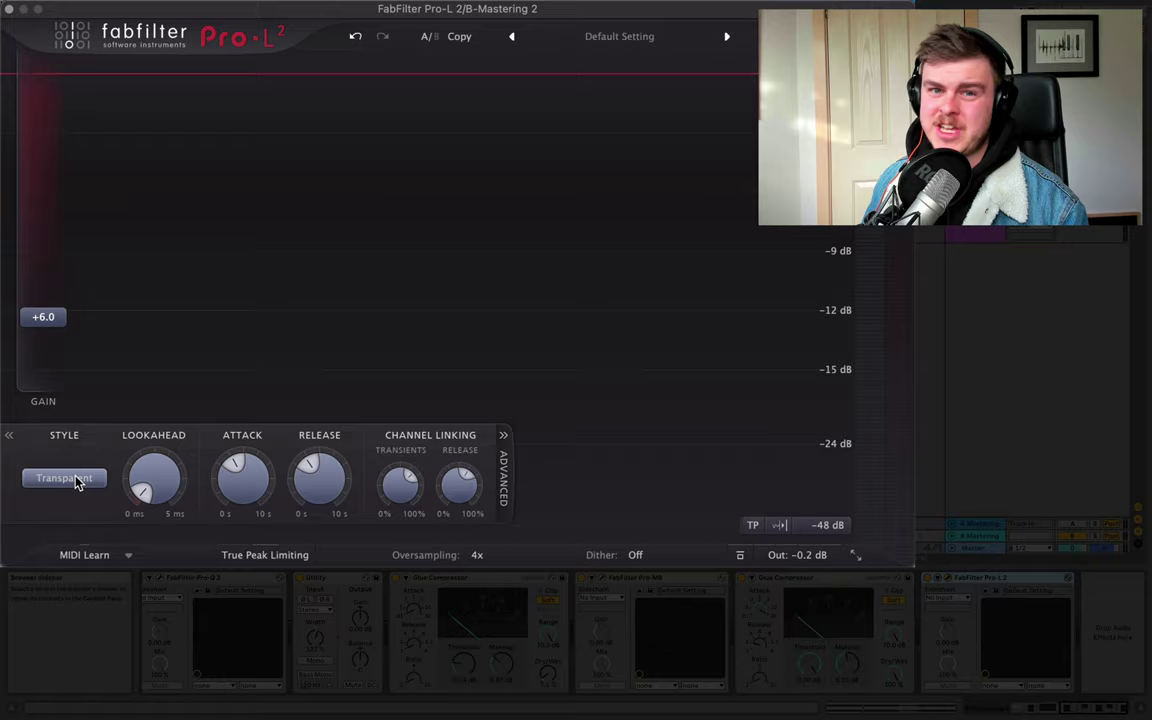
mouse_move(76, 481)
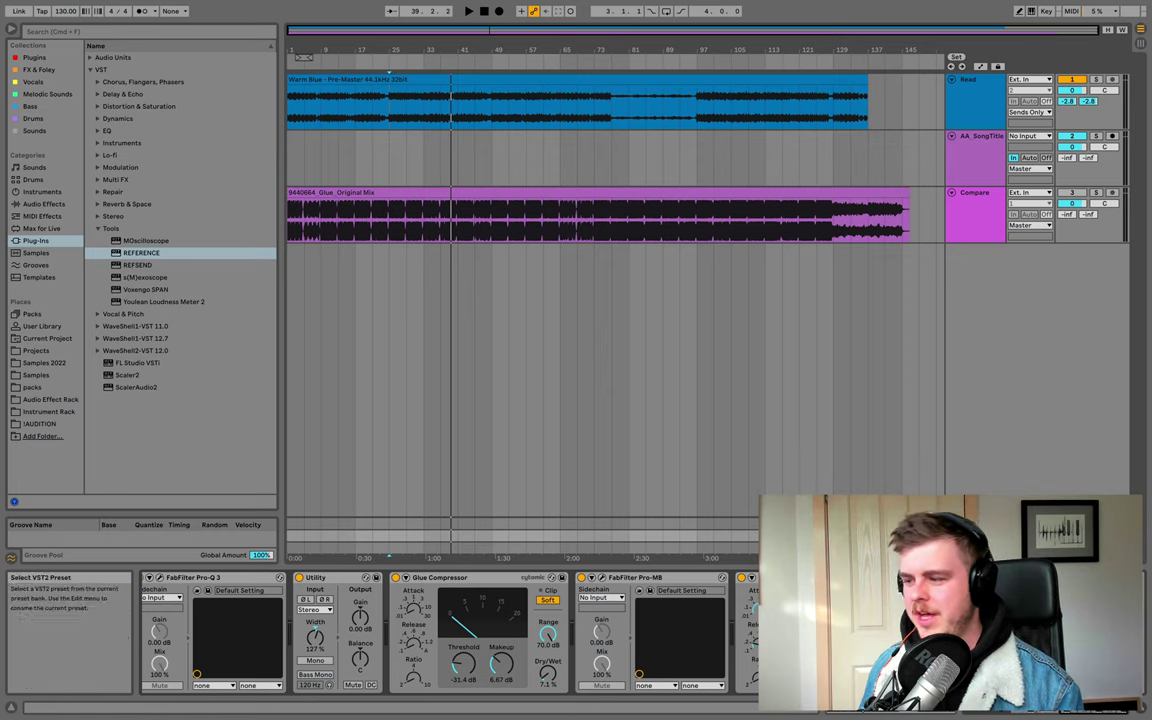
- Show the other track's chain and bypass its Stereo rack holding the Stereo and Original chains
left_click(225, 578)
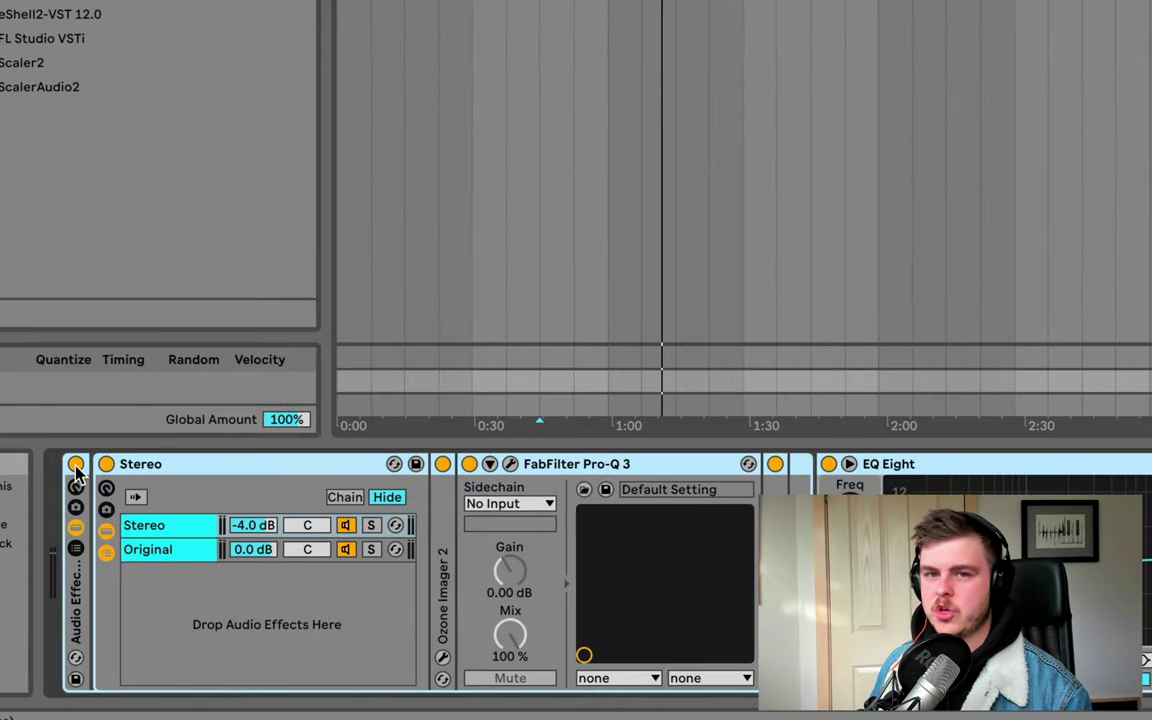
left_click(75, 466)
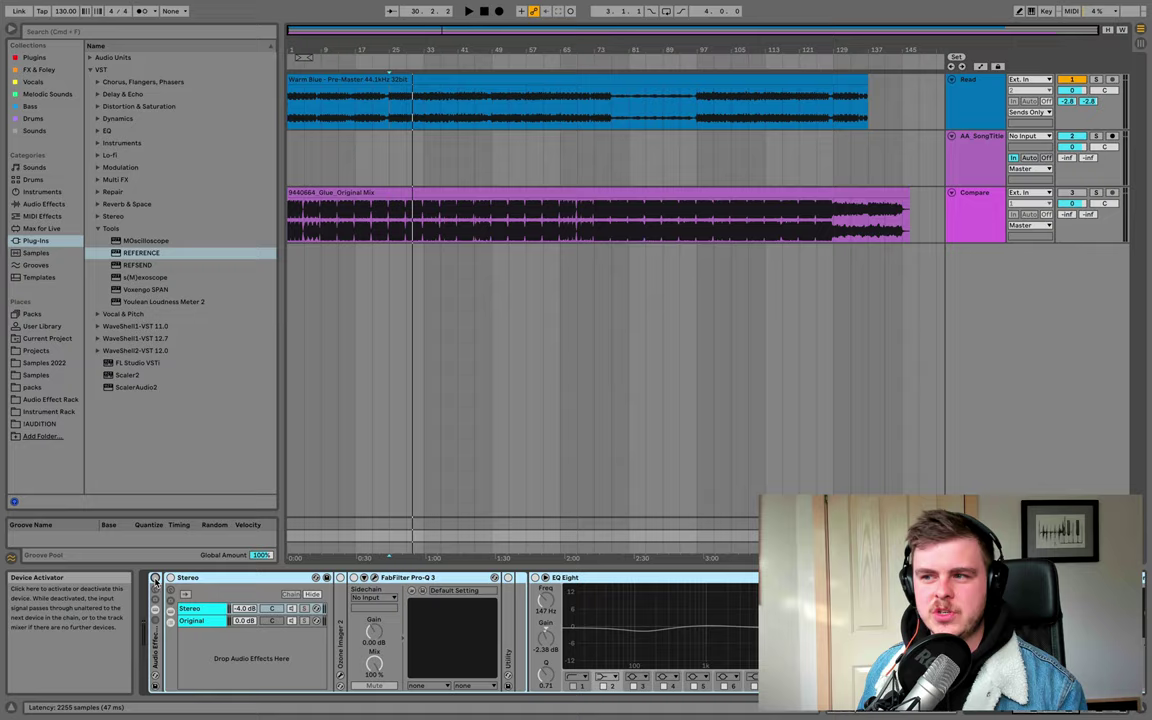
- Bring up File > Open Recent Set, then dismiss it with Escape without opening a set
left_click(62, 7)
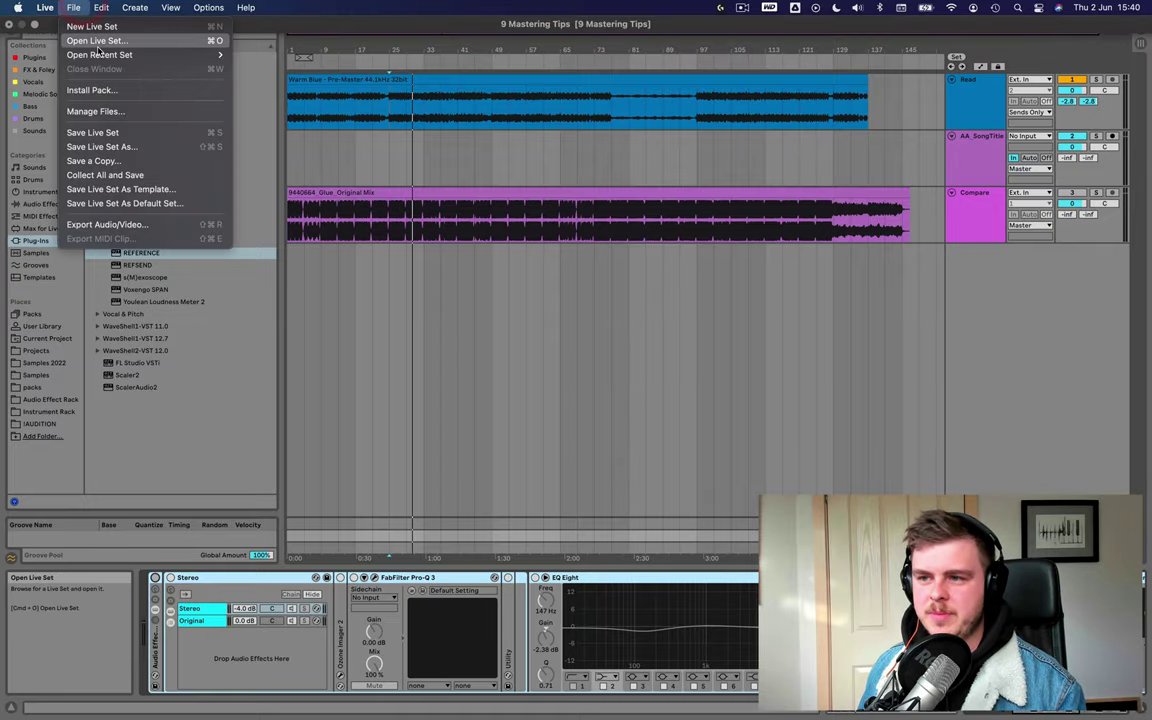
mouse_move(89, 55)
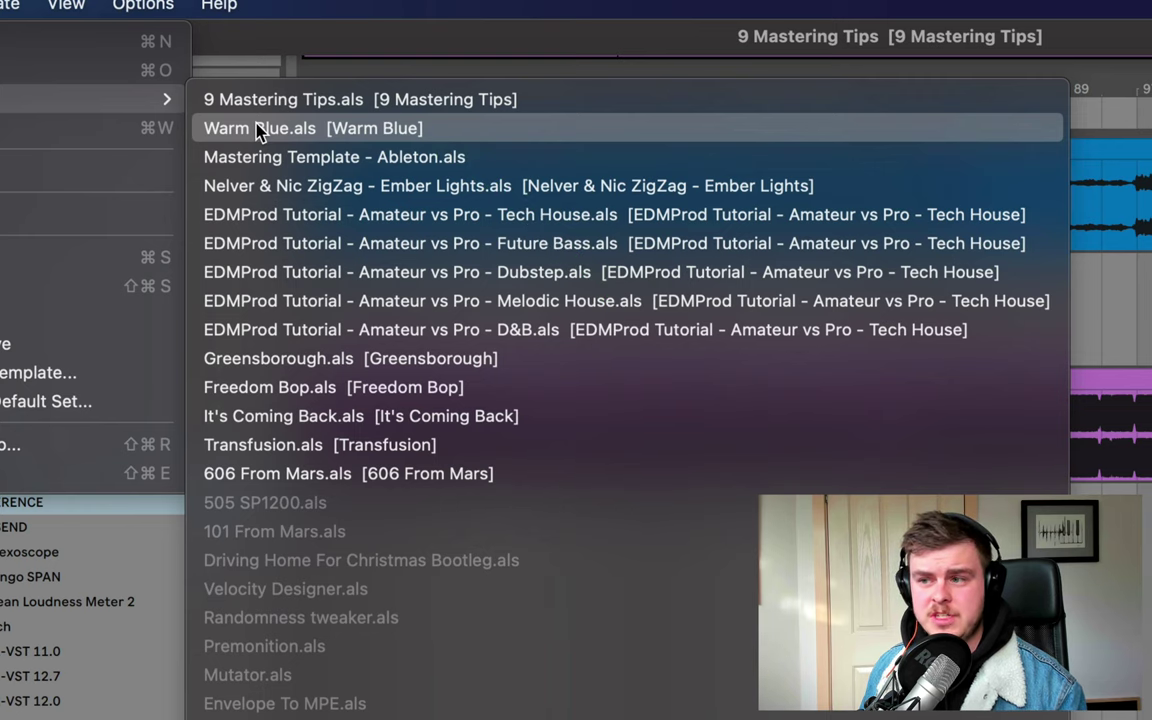
key("Escape")
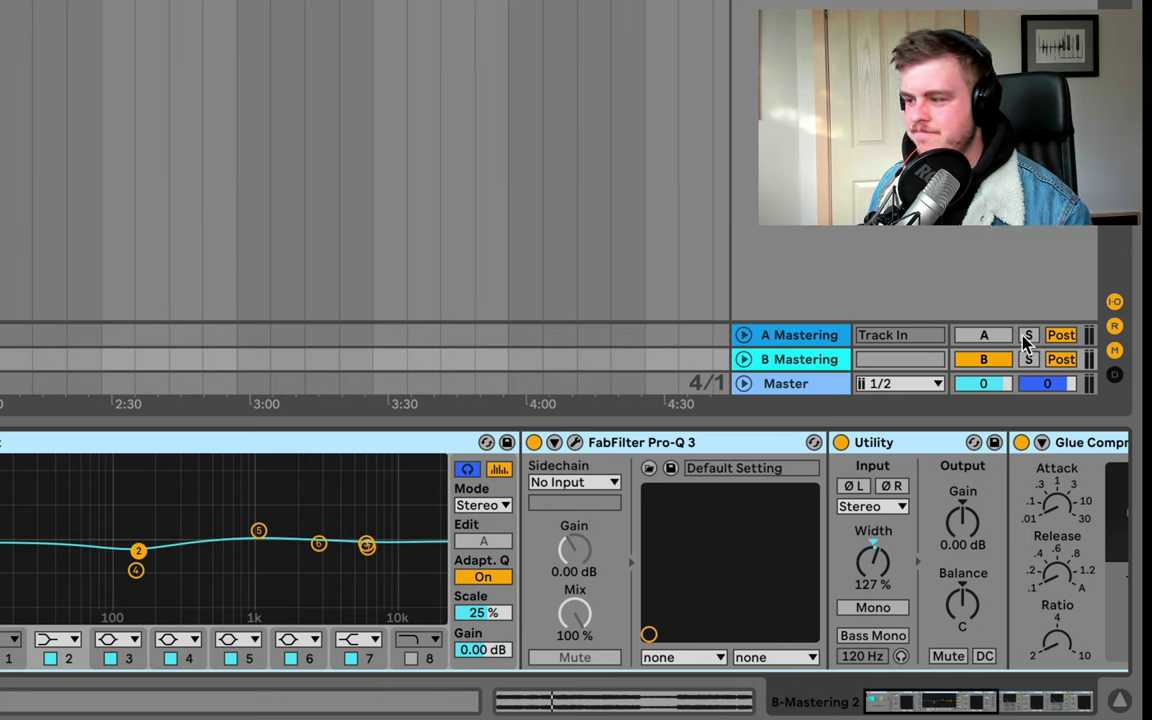
- Solo A Mastering, then move the solo over to the B Mastering return
left_click(1027, 337)
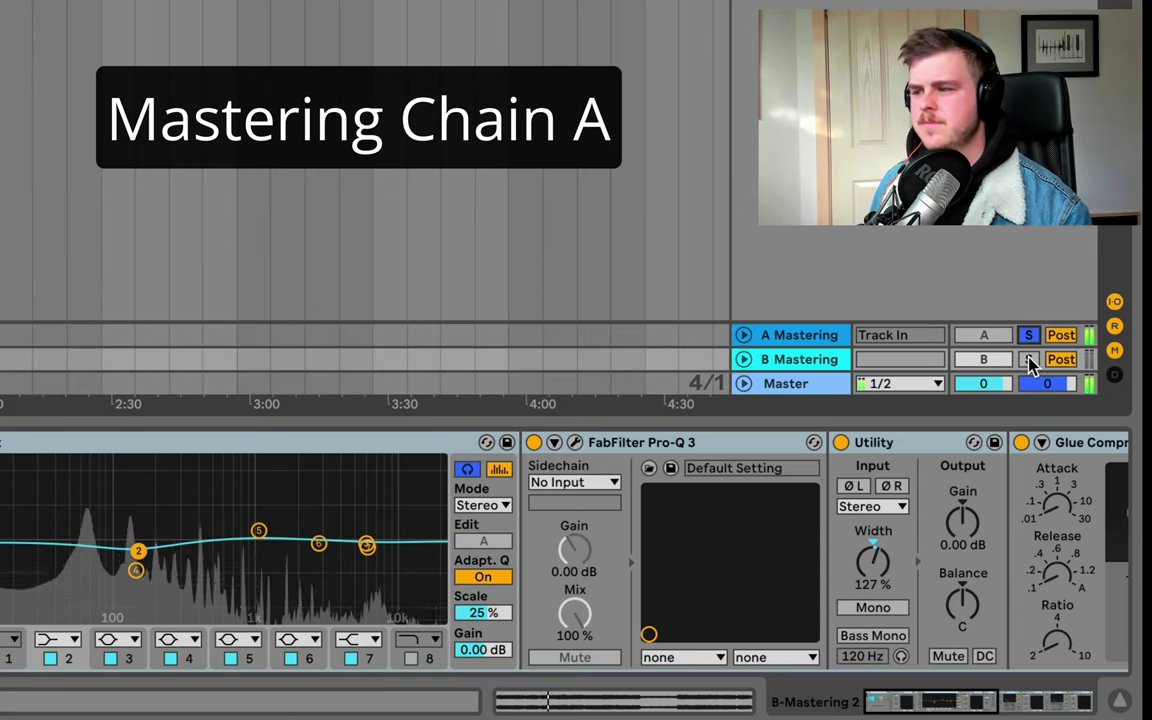
left_click(1029, 360)
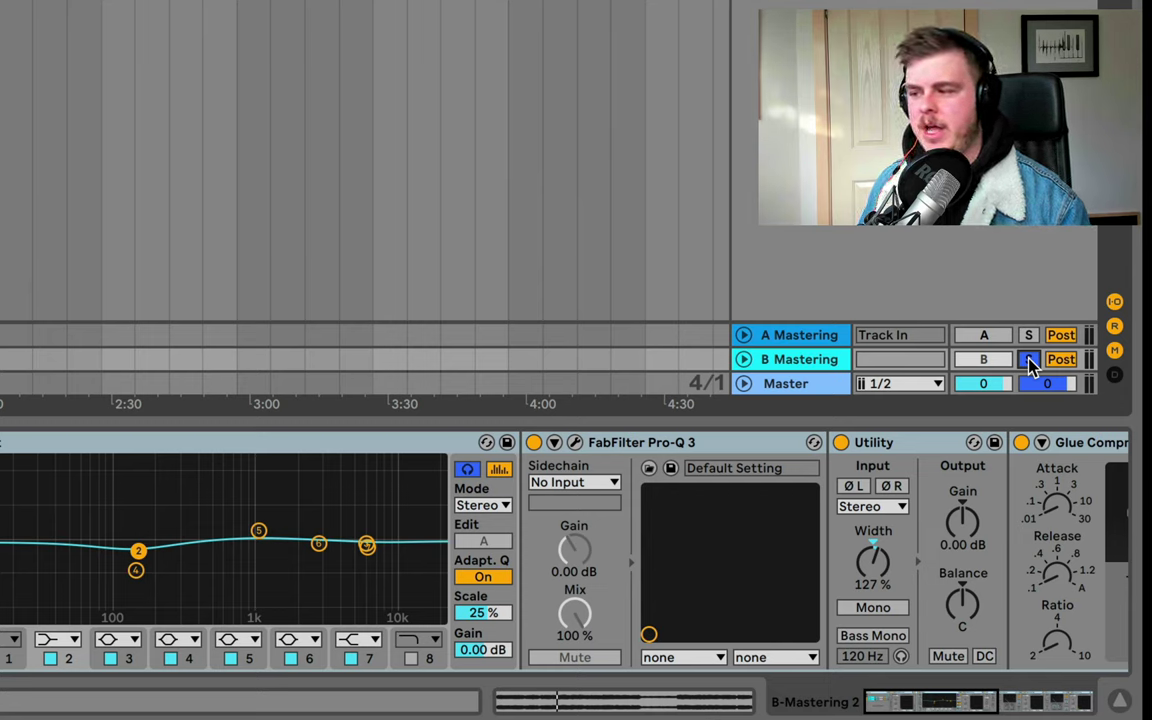
- Show the A Mastering chain, select CLA-3A and Decapitator, and inspect then close CLA-3A's window
left_click(816, 359)
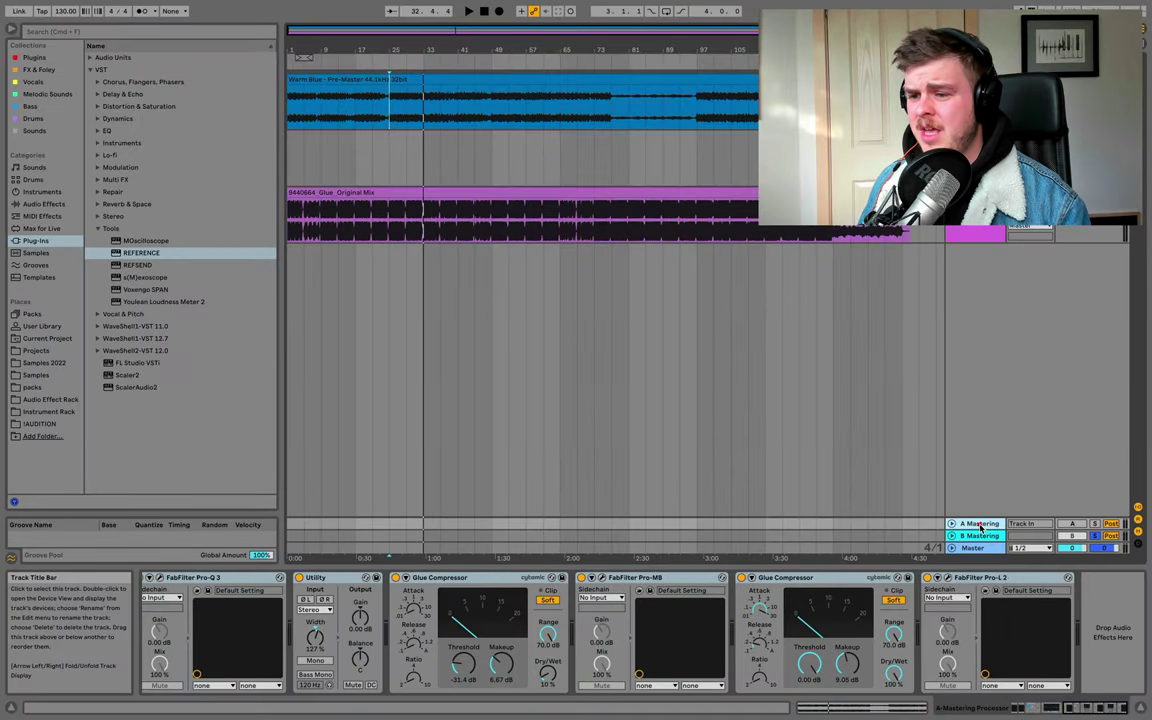
left_click(978, 524)
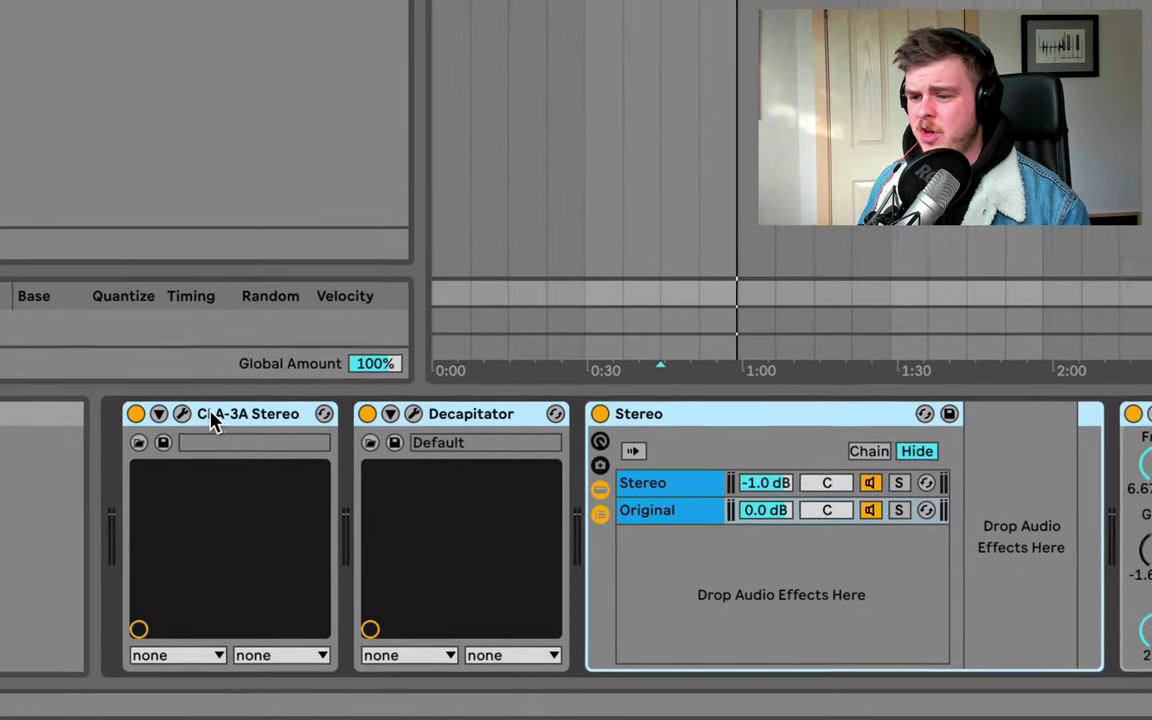
left_click(187, 576)
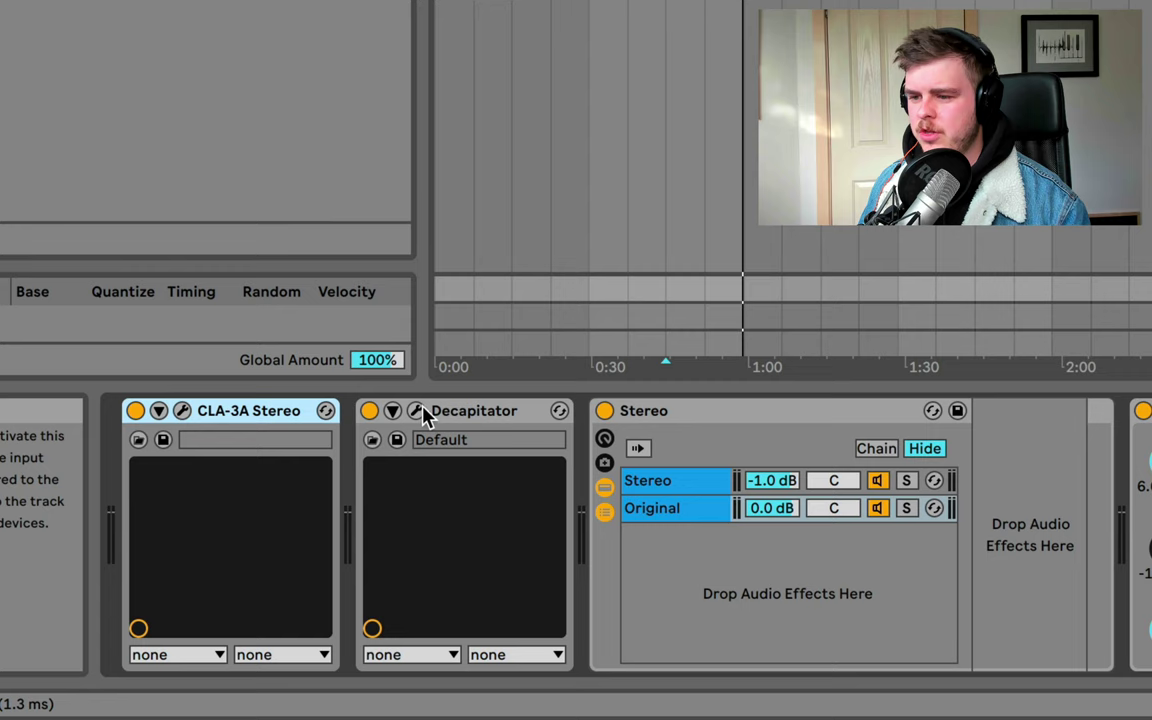
left_click(455, 412)
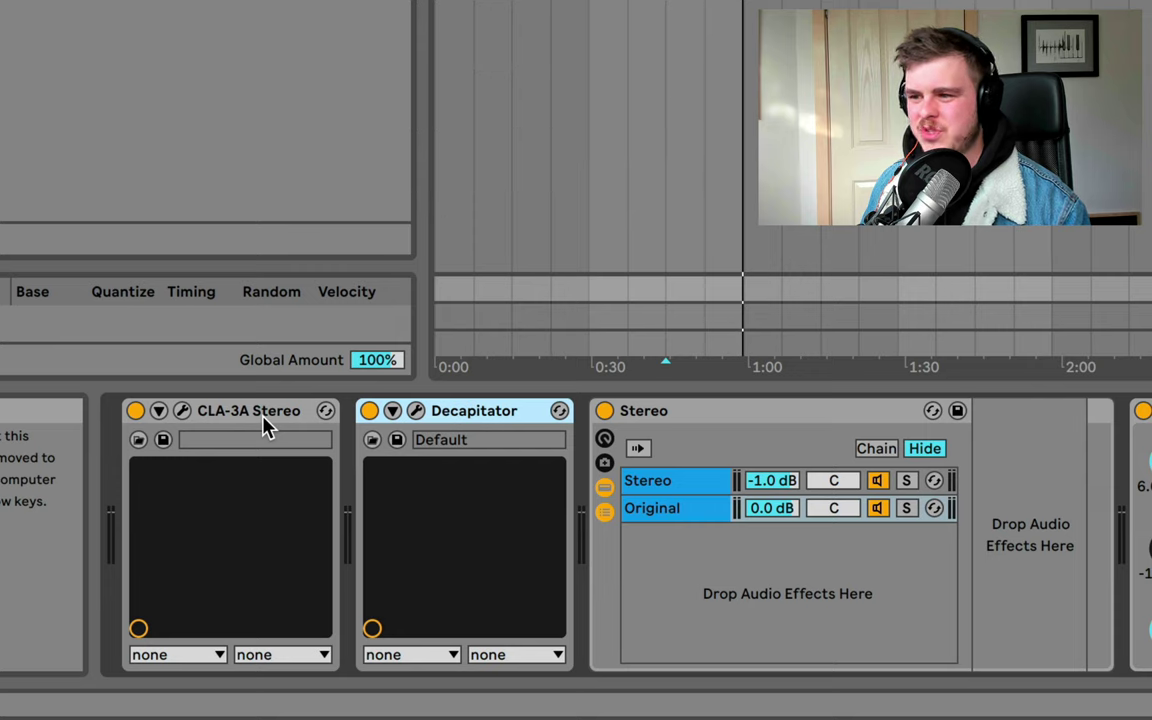
left_click(181, 412)
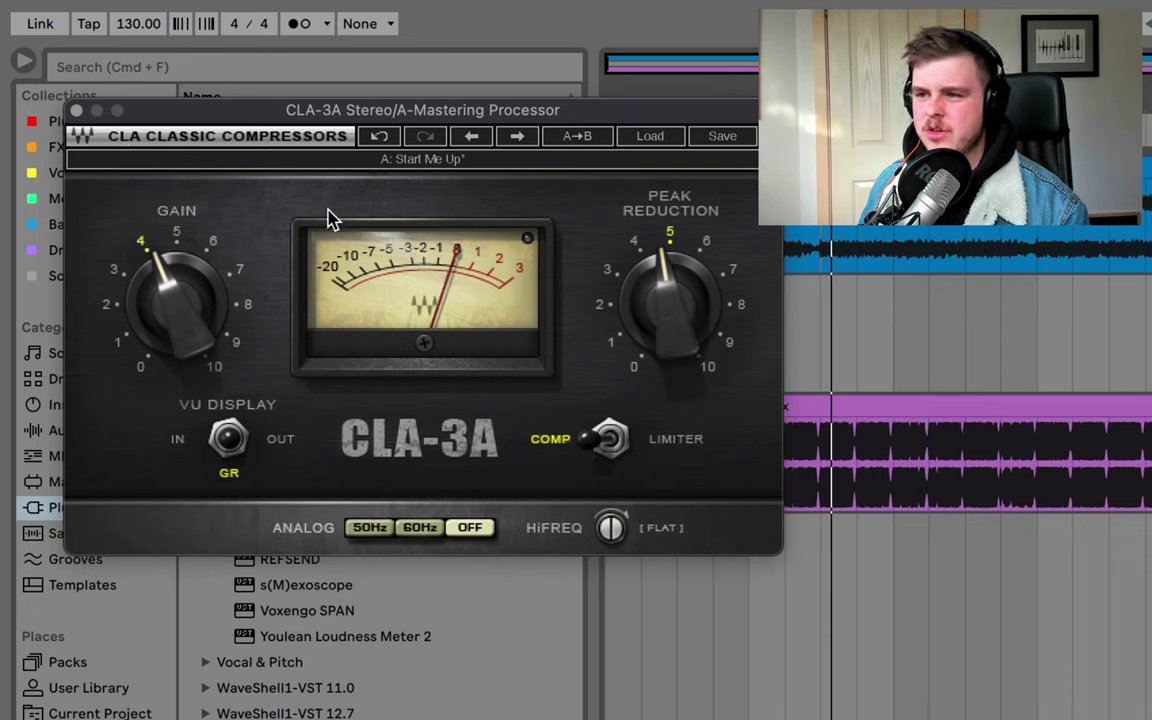
left_click(77, 111)
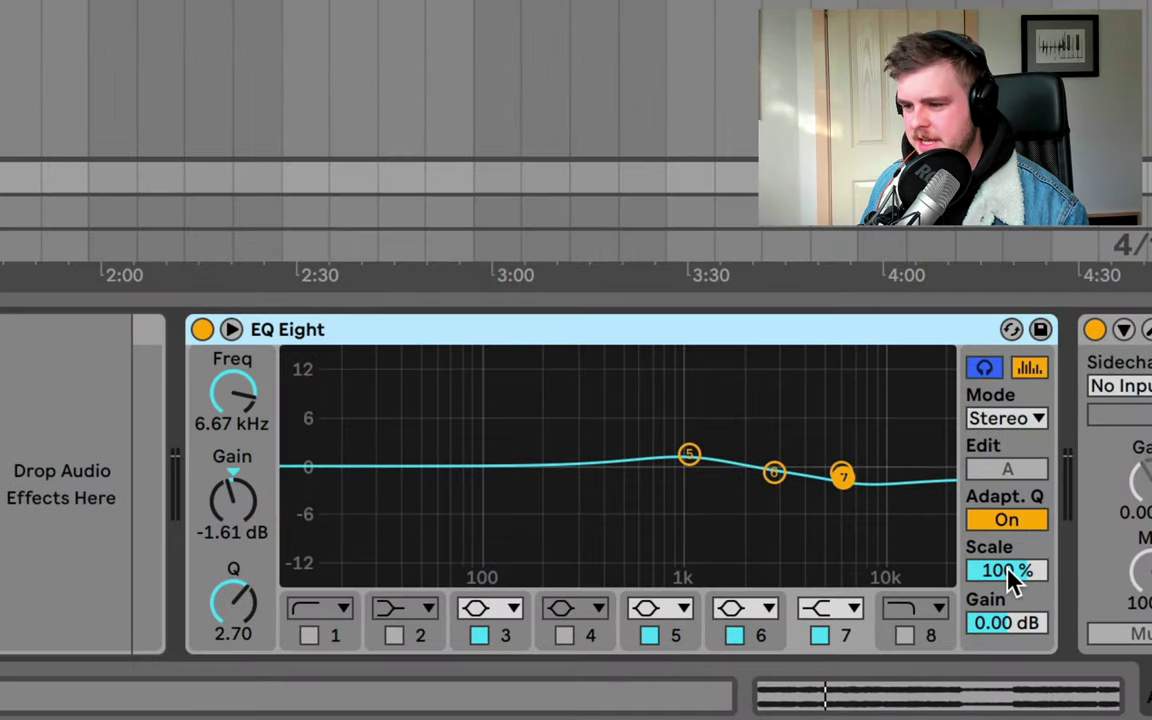
scroll(1012, 582, "right", 15)
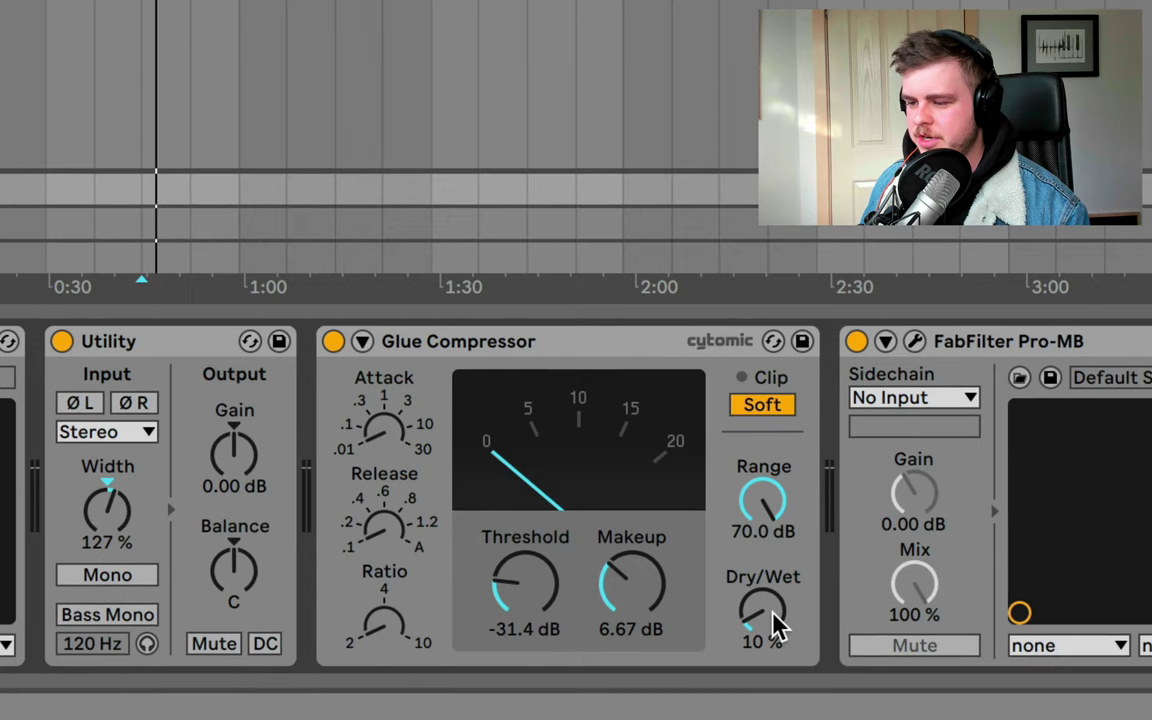
scroll(576, 495, "right", 3)
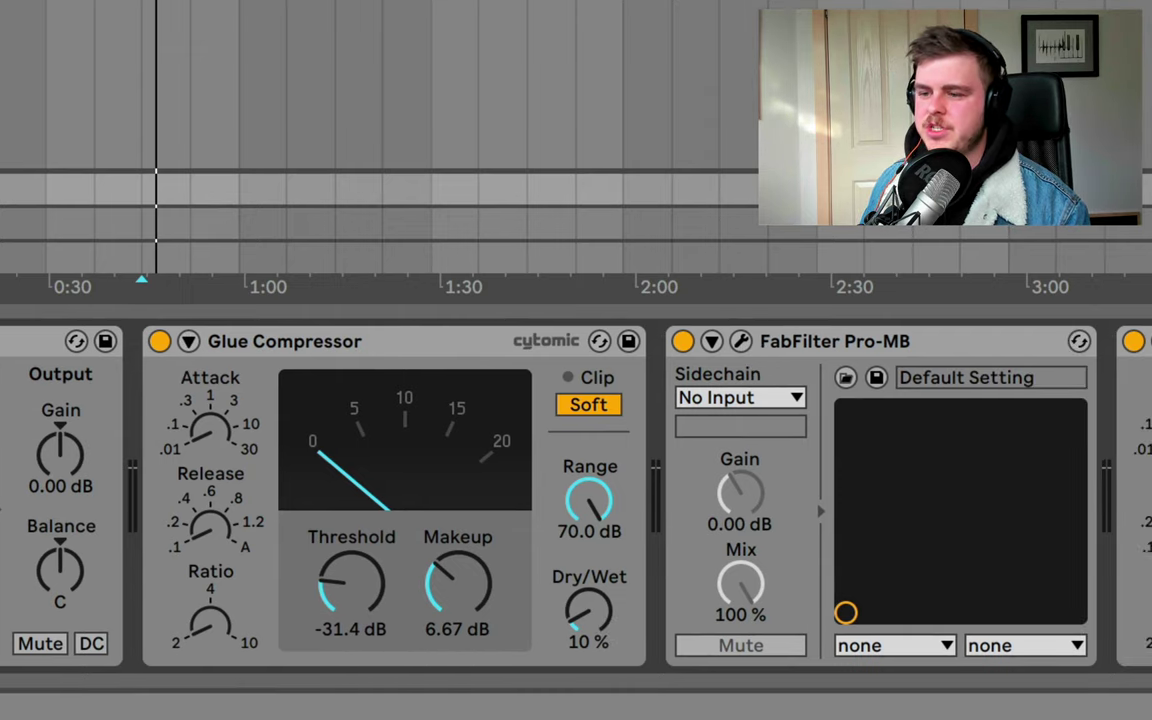
scroll(576, 495, "right", 8)
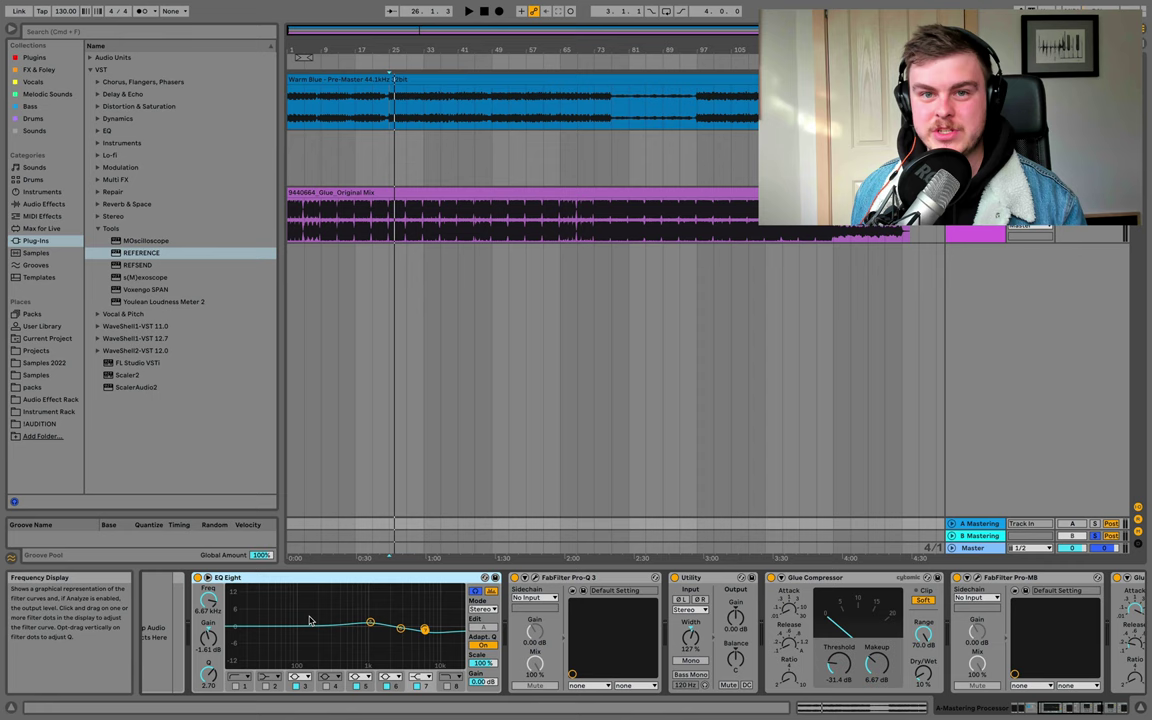
scroll(310, 621, "right", 6)
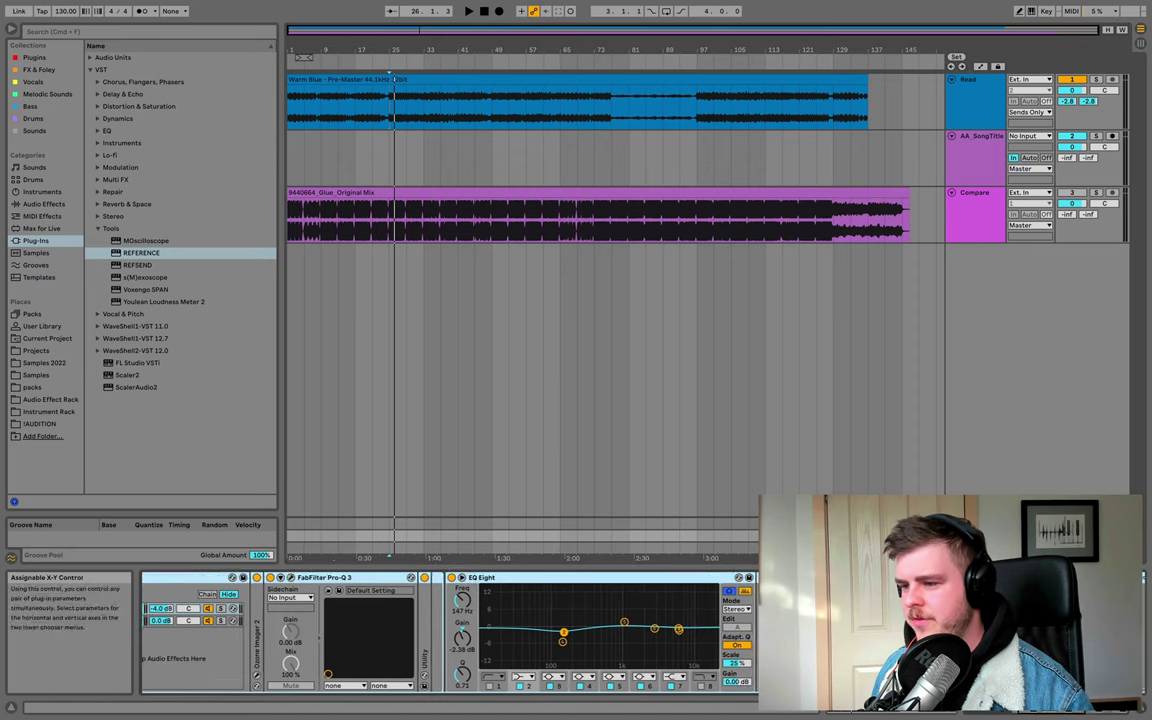
- Scroll the B Mastering chain and select its Glue Compressor and FabFilter Pro-MB devices
scroll(563, 581, "right", 6)
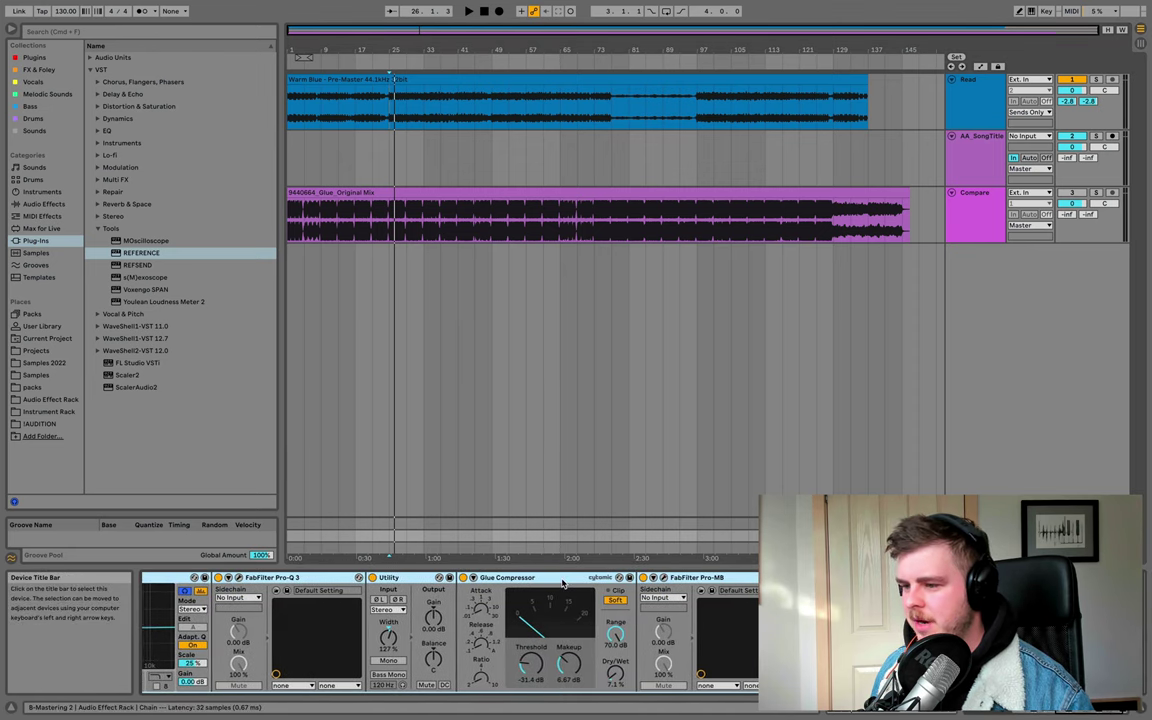
left_click(563, 579)
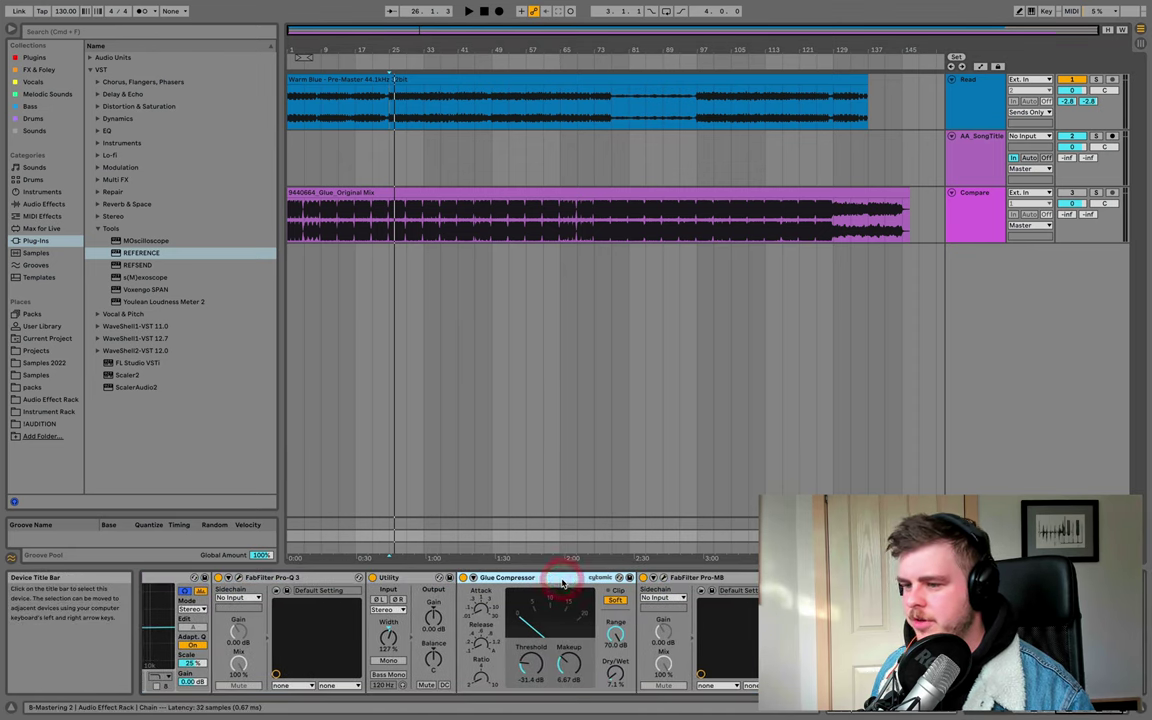
left_click(705, 579)
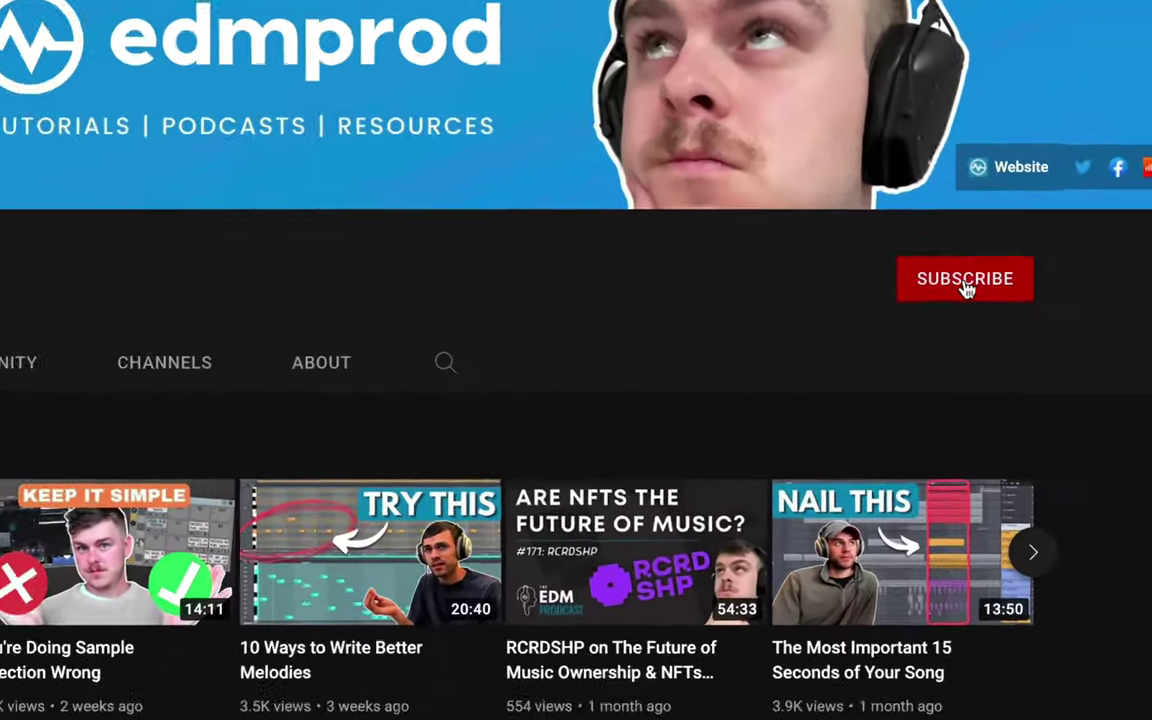
- Hit the red Subscribe button on the EDMProd channel home page
left_click(1062, 290)
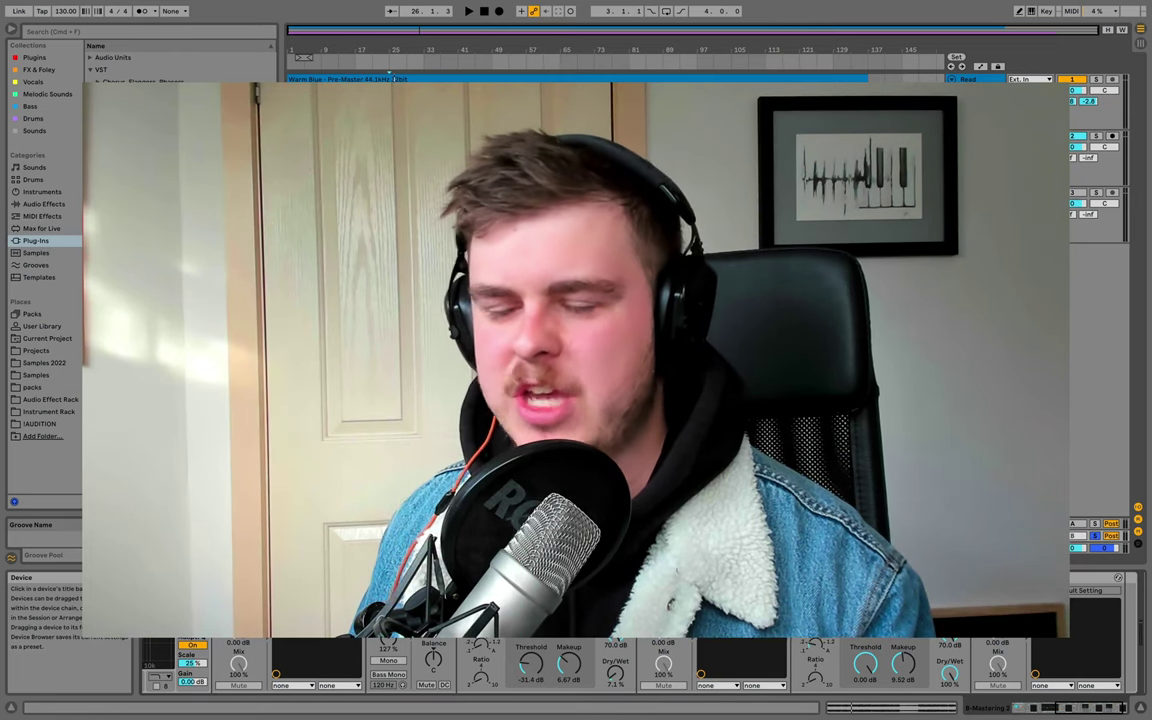
scroll(787, 635, "left", 5)
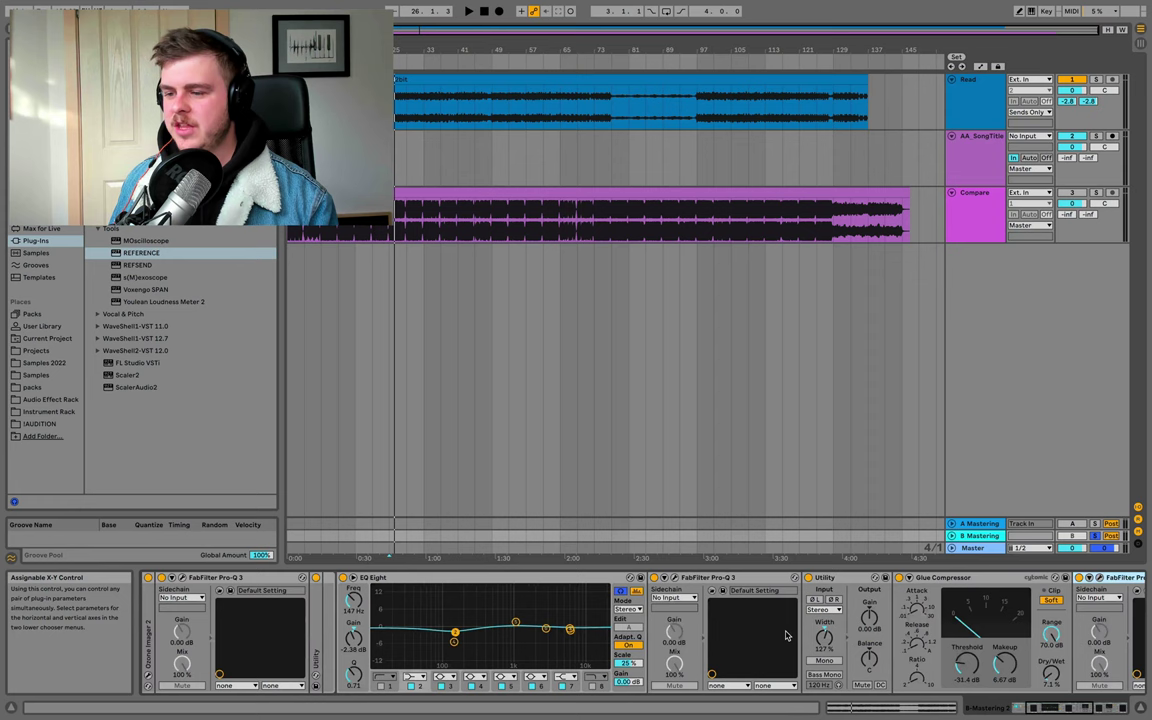
scroll(787, 635, "left", 3)
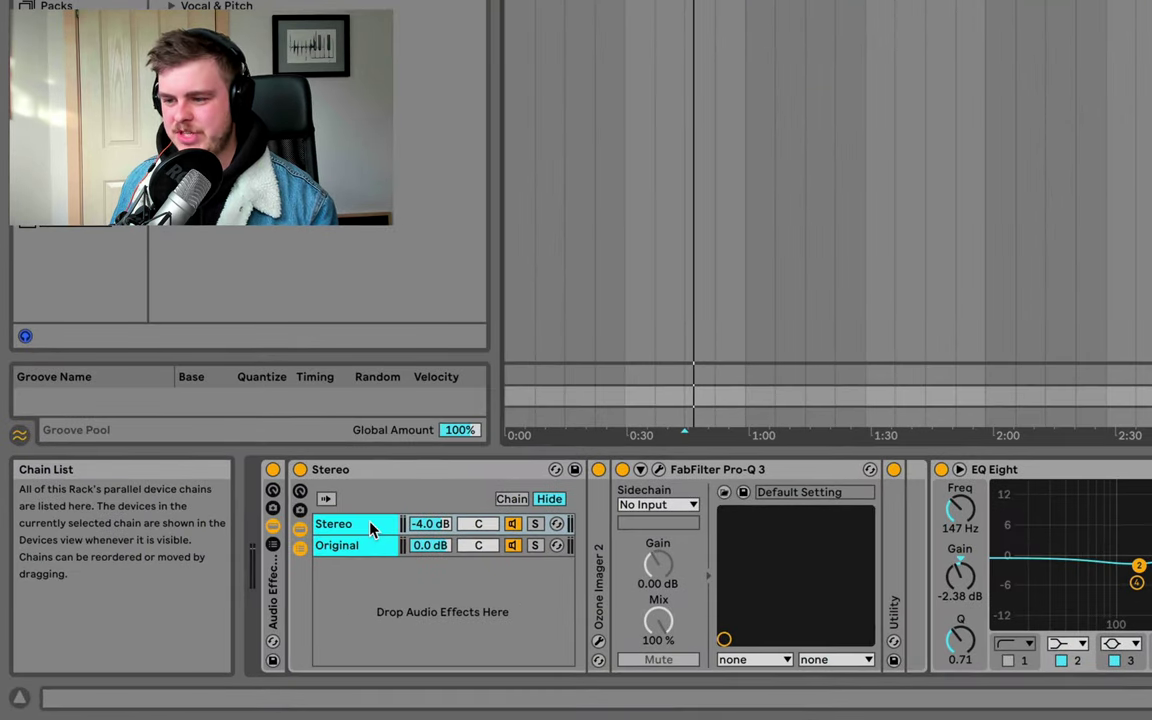
left_click(206, 612)
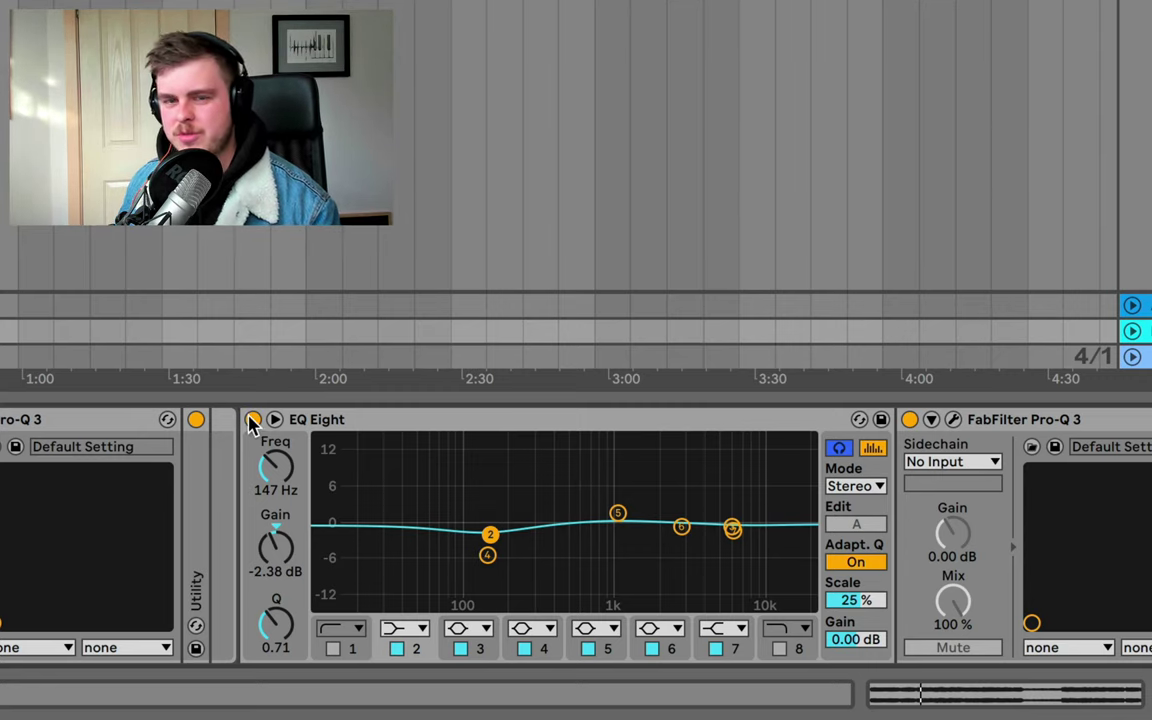
scroll(1028, 488, "right", 5)
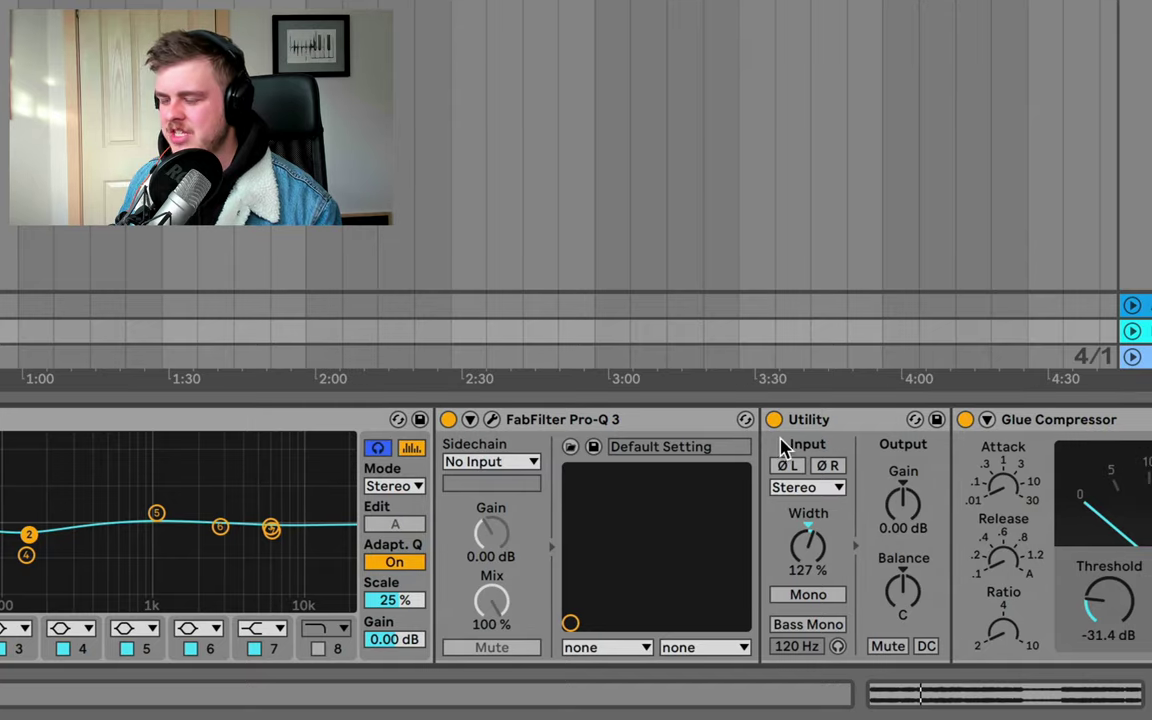
- Lower the Pro-Q 3 Gain Scale to slightly scale back the EQ band moves
left_click(493, 420)
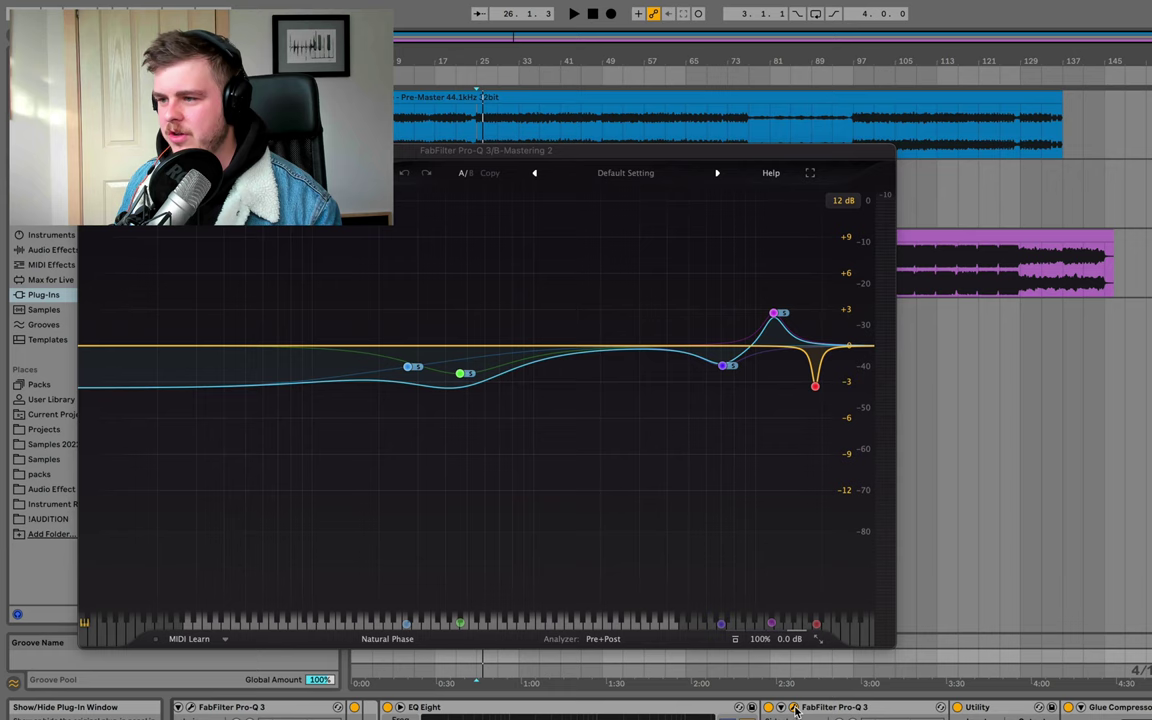
mouse_move(760, 642)
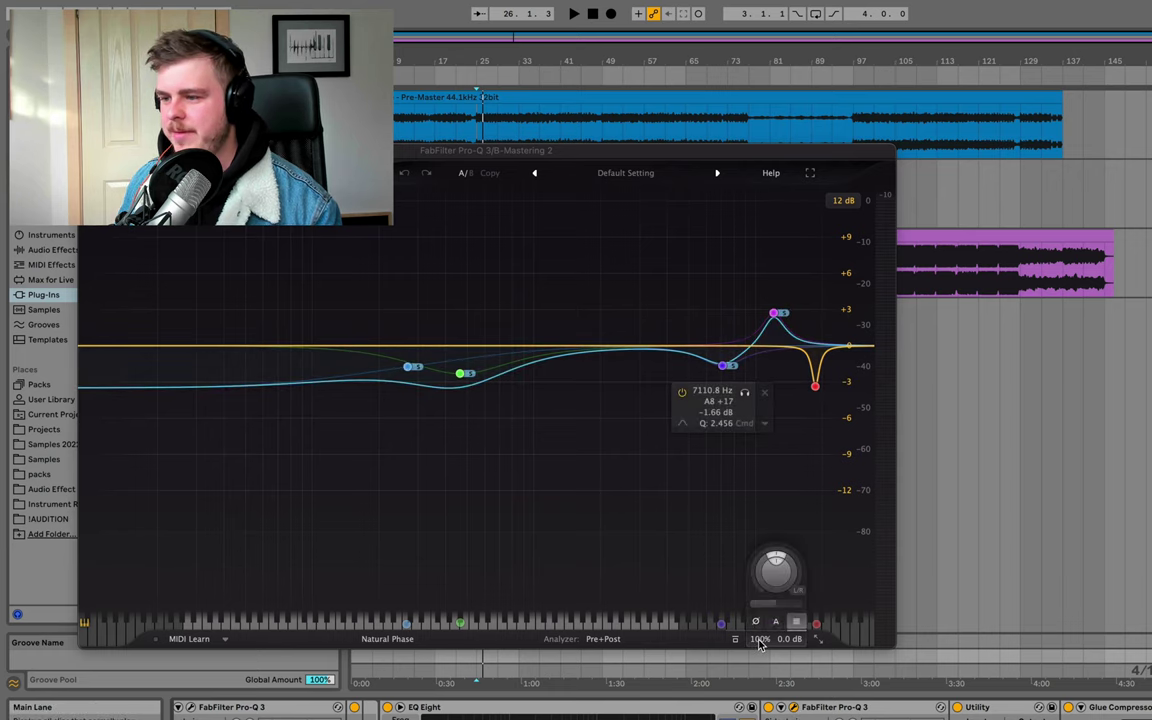
left_click_drag(760, 642, 802, 607)
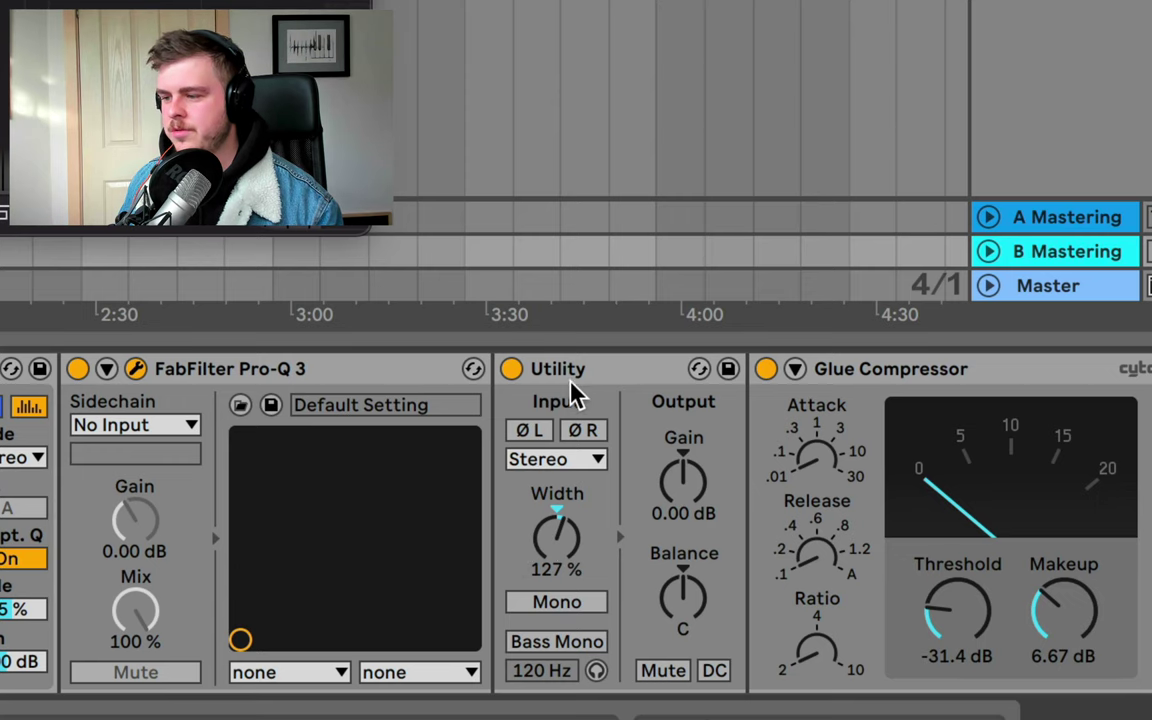
- Try narrowing Utility width to 117% and reducing Glue Dry/Wet, undoing both (127%, 7.1%)
left_click(569, 373)
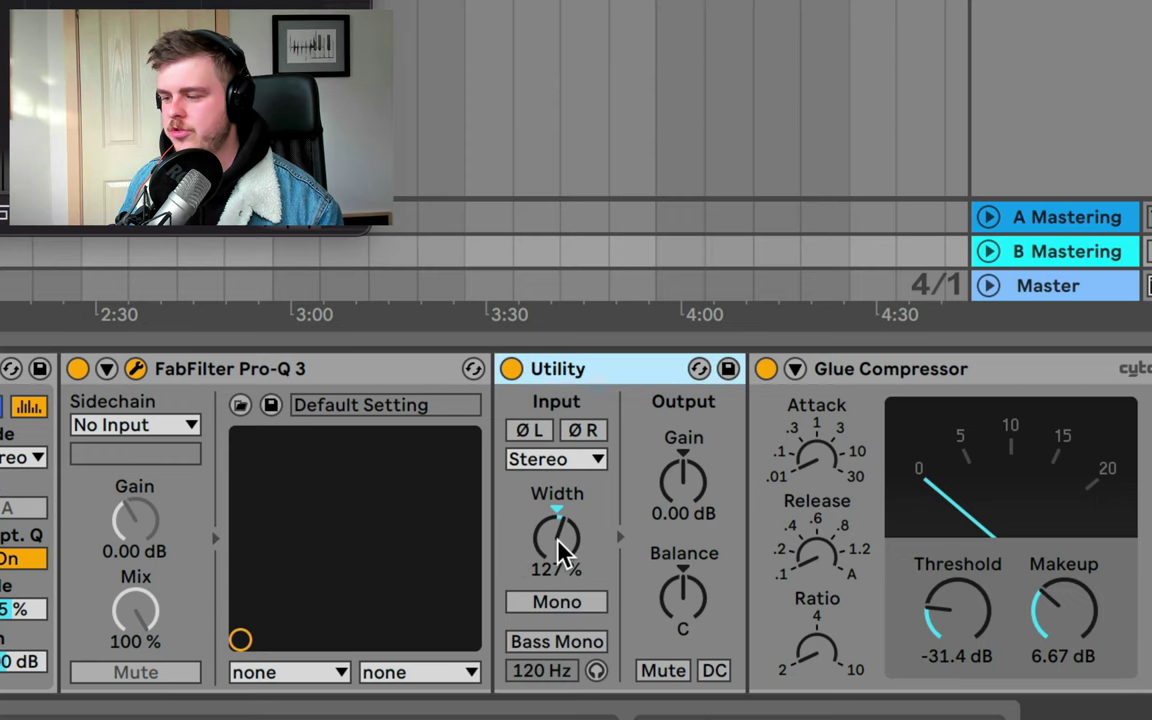
left_click_drag(555, 545, 556, 555)
key("ctrl+z")
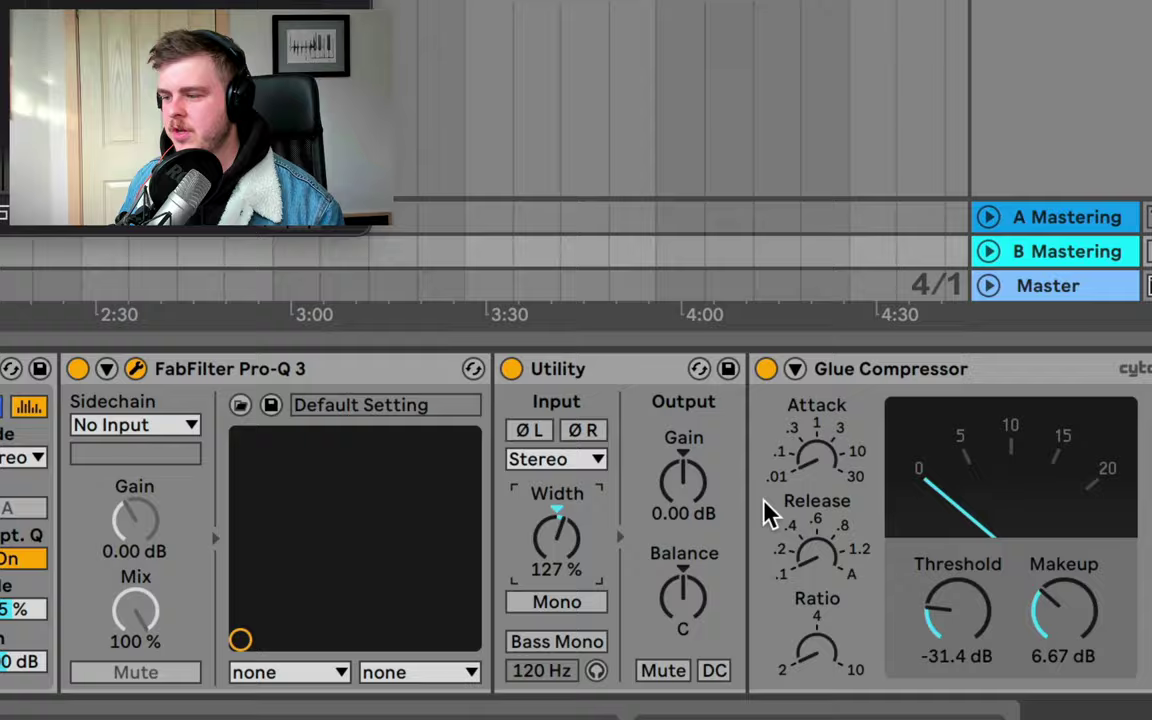
scroll(766, 509, "right", 5)
left_click_drag(612, 648, 612, 656)
key("ctrl+z")
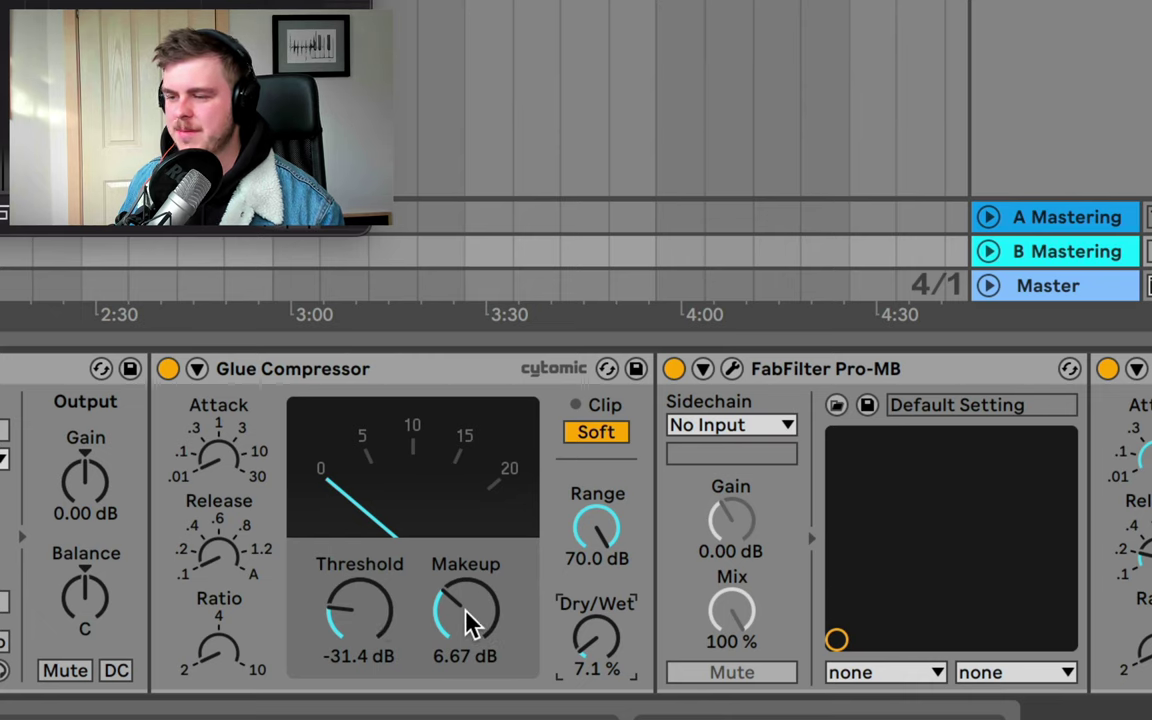
- Set the Pro-L 2 limiter gain to about +6 dB
scroll(810, 496, "right", 5)
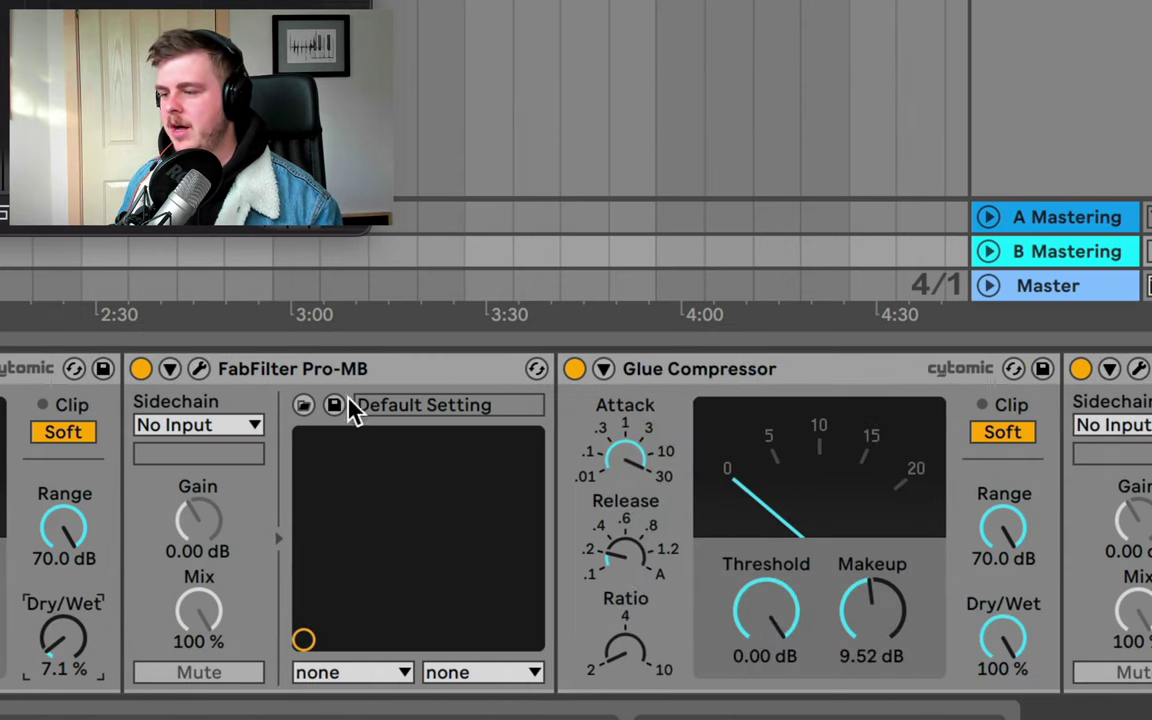
scroll(585, 432, "right", 3)
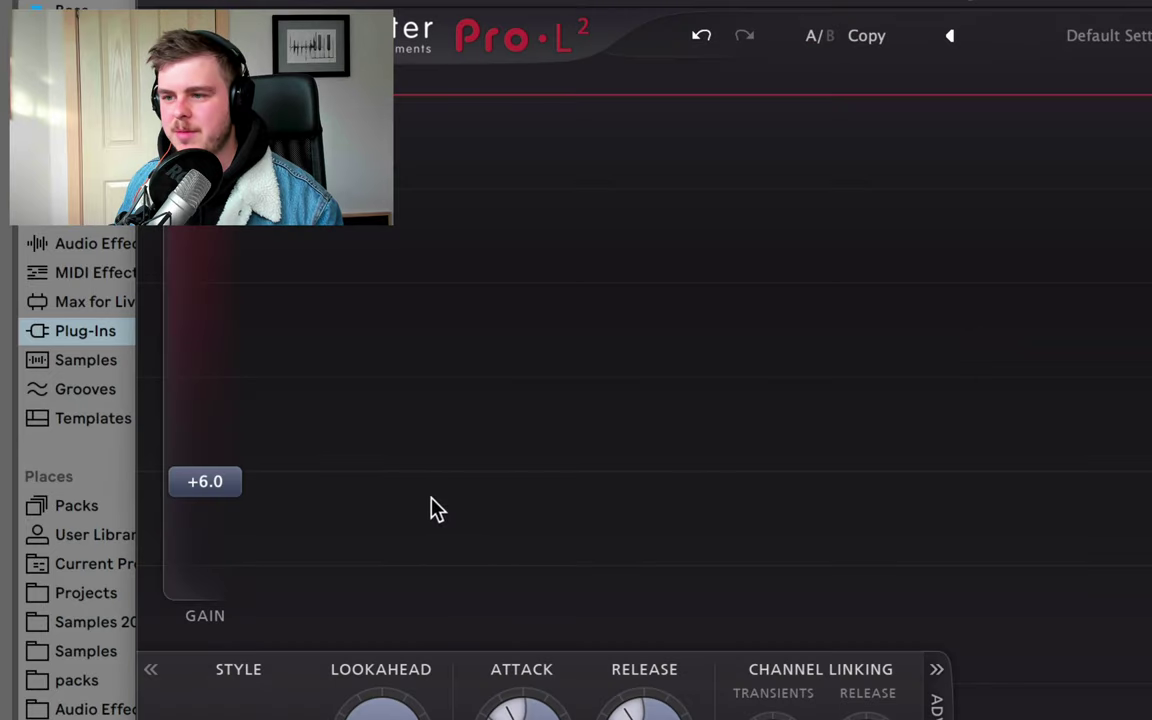
mouse_move(207, 484)
left_click_drag(216, 482, 248, 491)
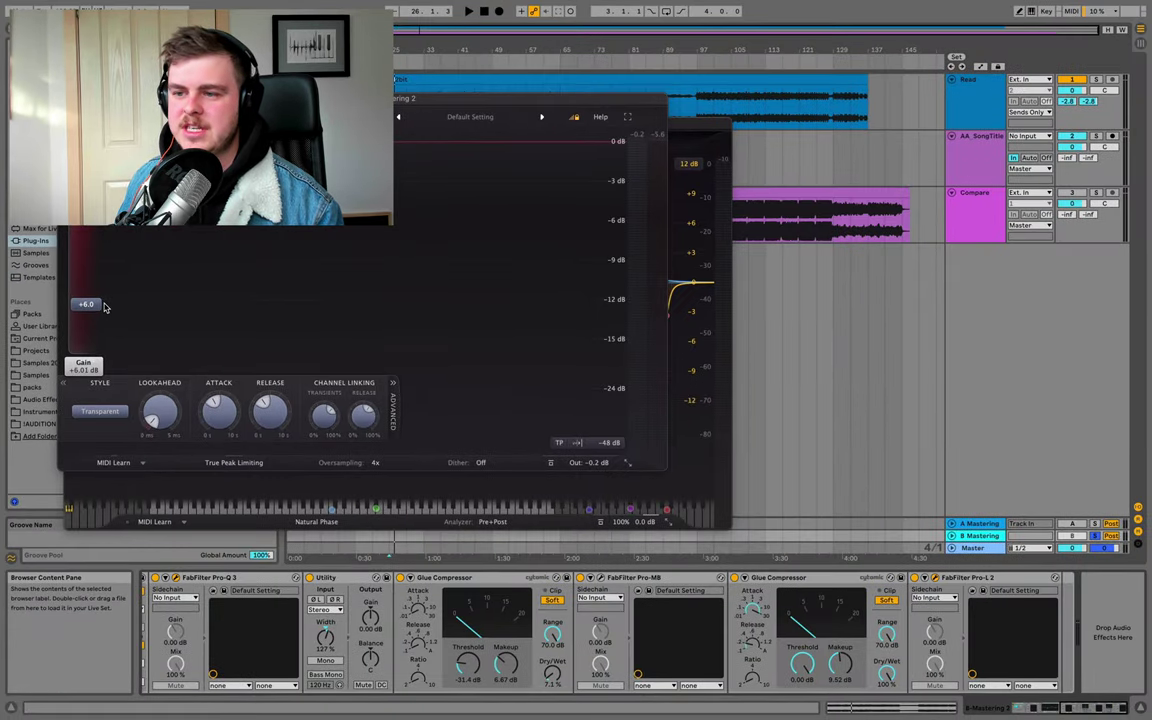
left_click(95, 304)
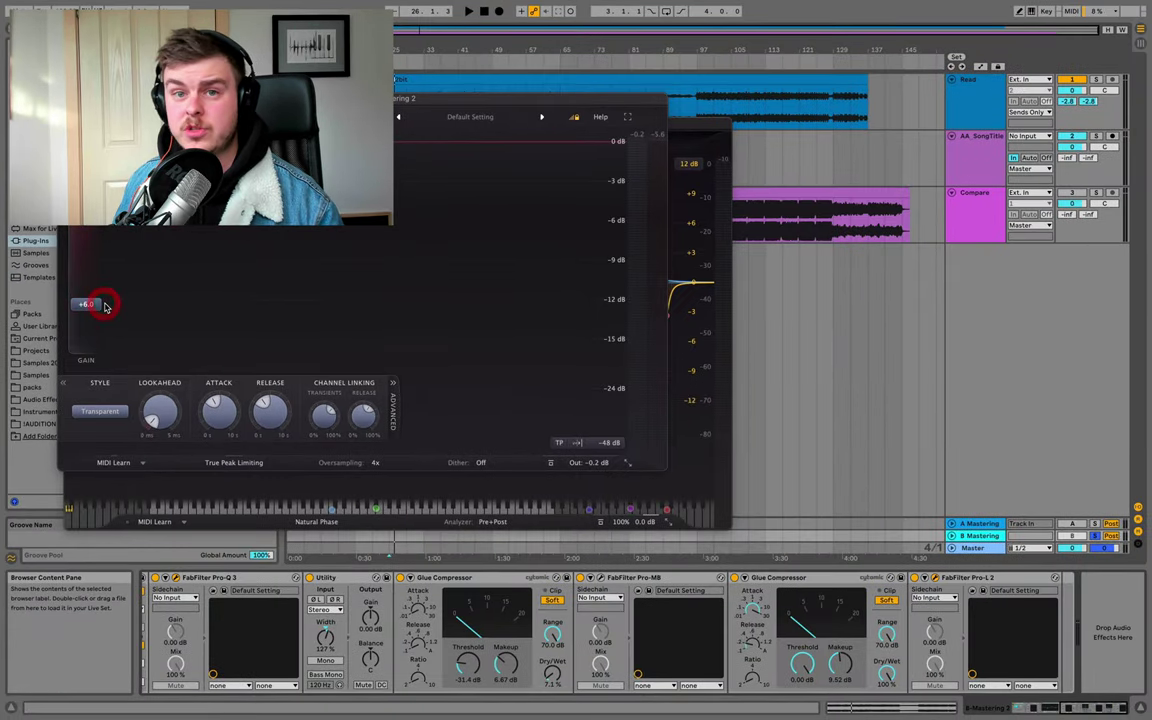